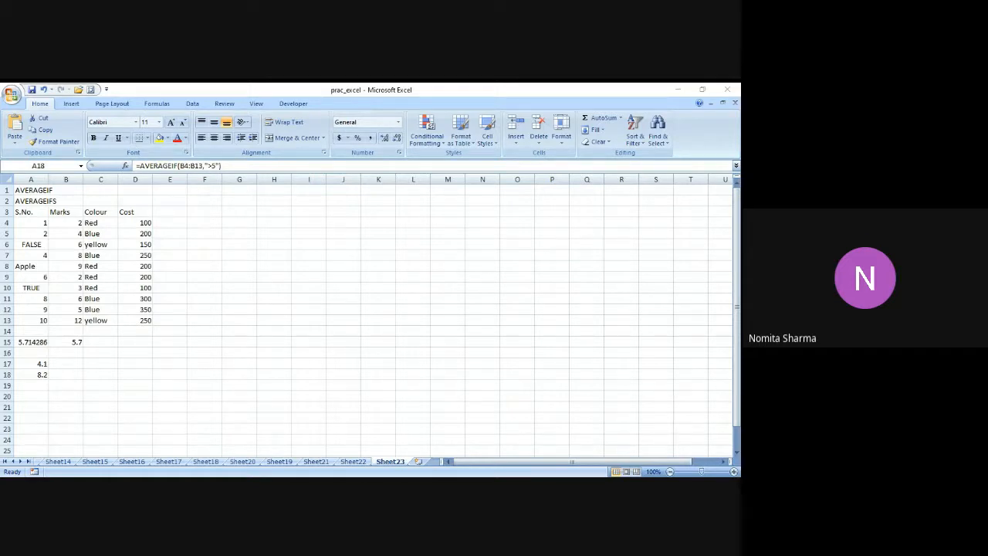
key(alt+Tab)
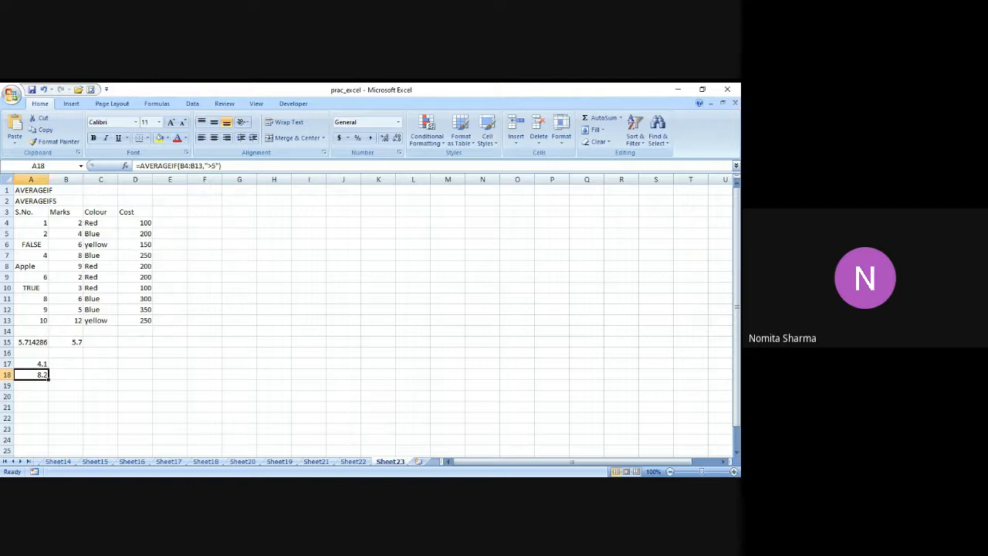
key(Up)
key(Up)
key(Up)
key(Up)
key(Up)
key(Up)
key(Up)
key(Up)
key(Up)
key(Up)
key(Up)
key(Up)
key(Up)
key(Up)
key(Up)
key(Up)
key(Up)
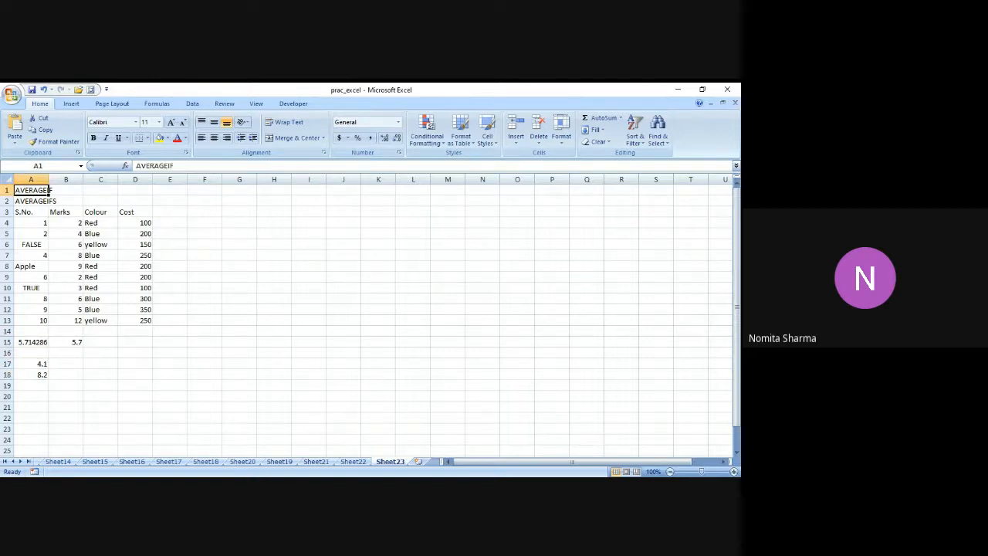
Enter the formula =AVERAGEIF(D4:D13,">100") in cell E4 to average the costs above 100.
key(Down)
key(Right)
key(Right)
key(Right)
key(Right)
key(Right)
key(Down)
key(Left)
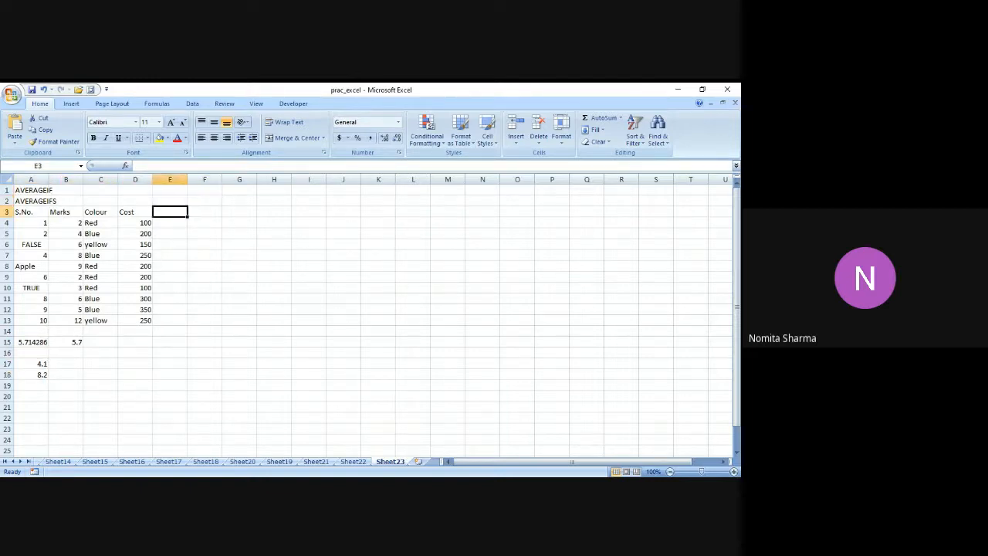
key(Down)
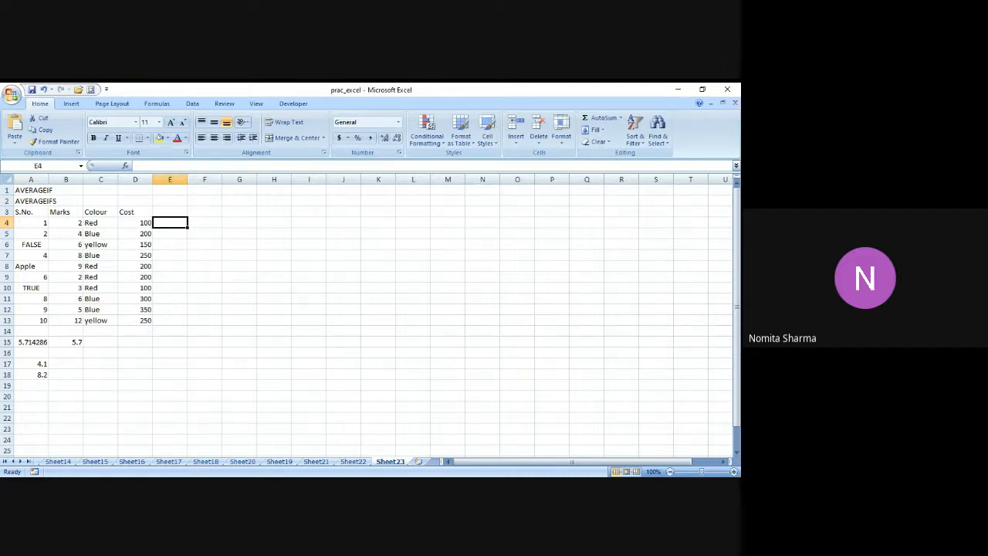
text(=)
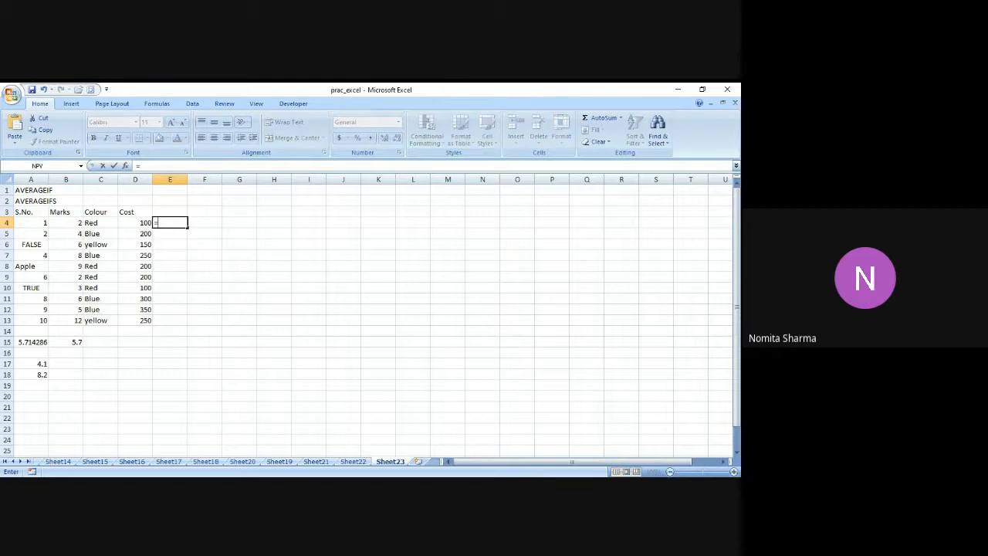
text(average)
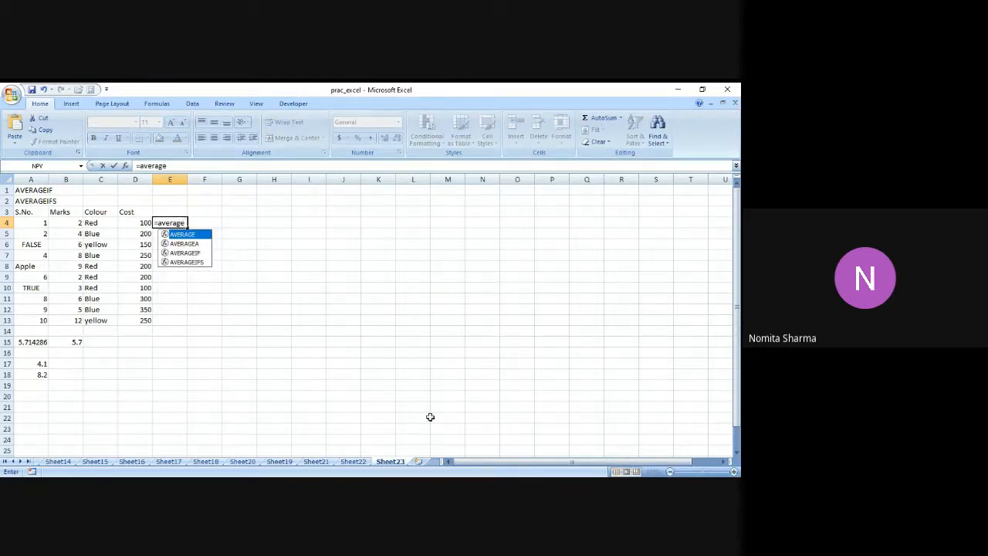
click(197, 253)
double_click(196, 255)
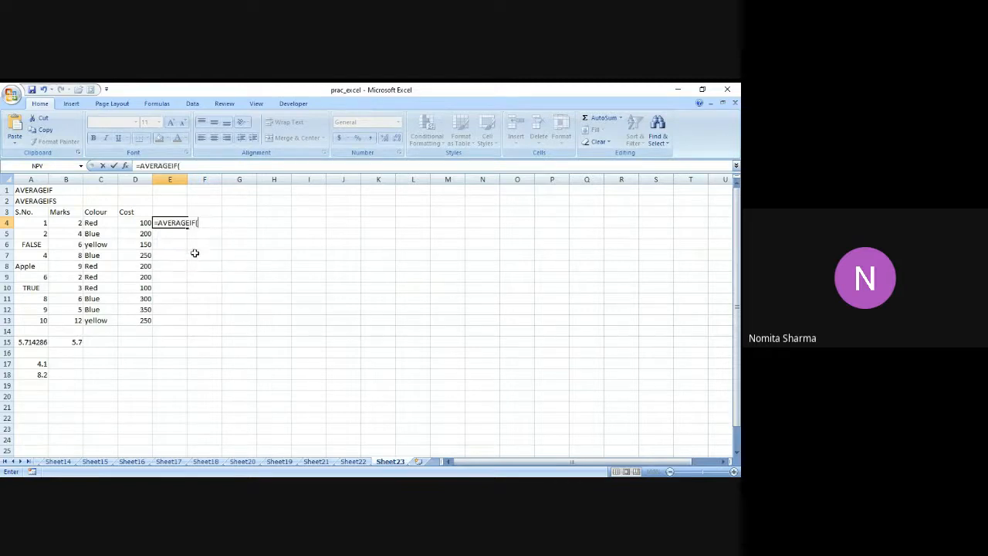
drag(132, 222, 133, 319)
text(,)
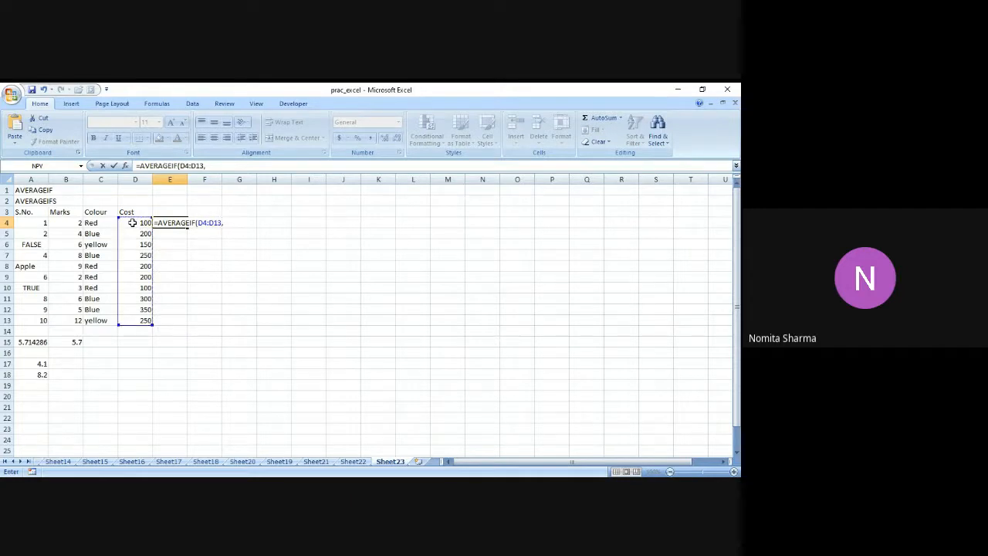
text(">100"))
key(Return)
key(Up)
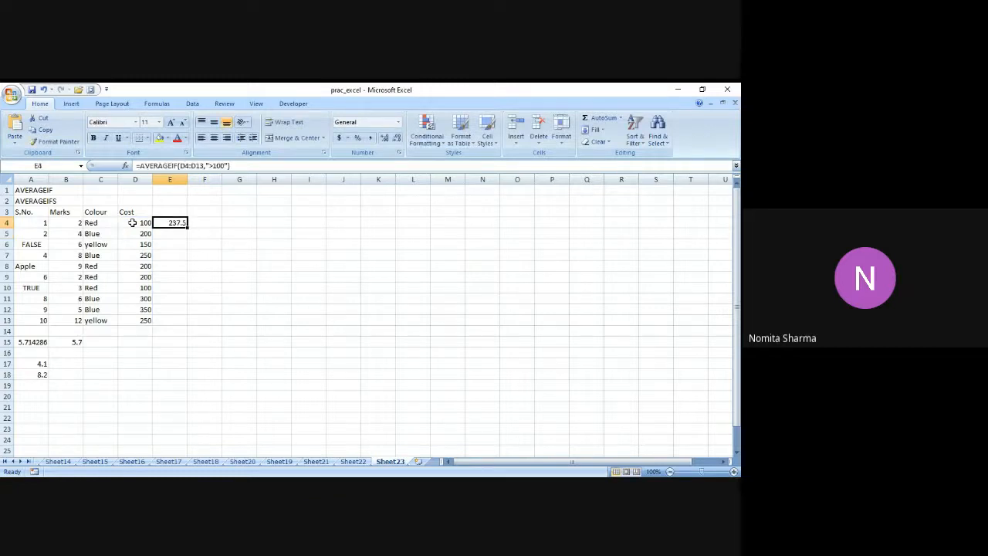
Highlight the Cost cells D5 through D9 with a yellow fill.
key(Down)
key(Left)
key(Up)
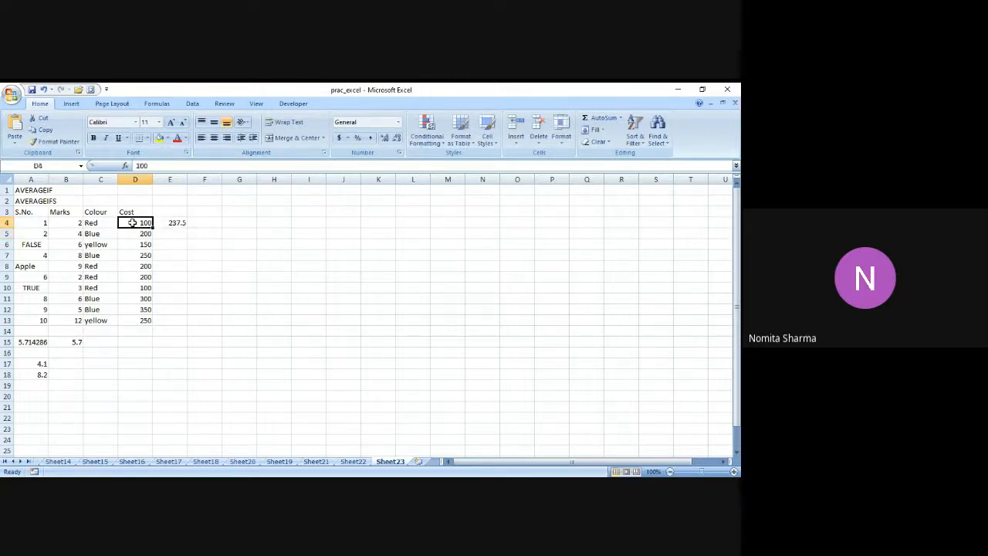
key(Right)
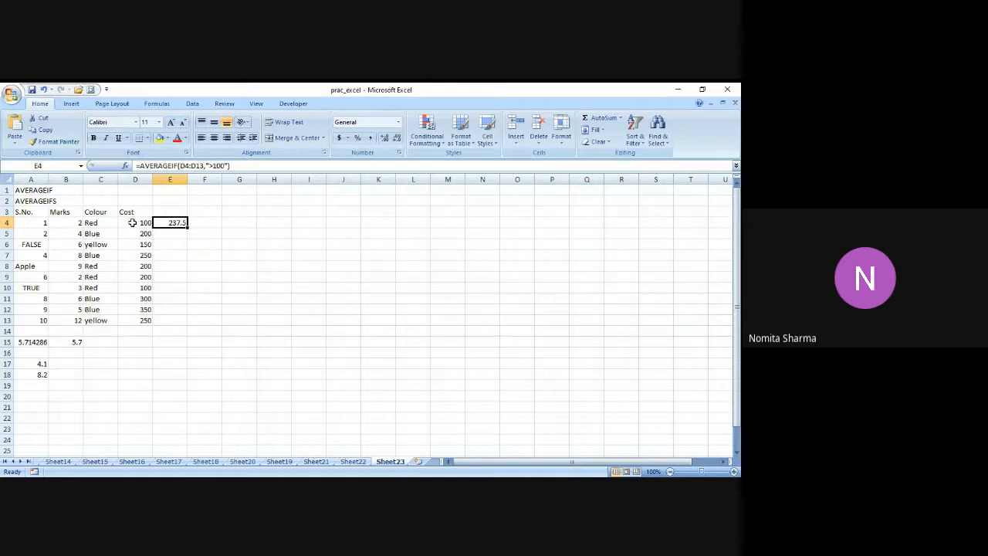
key(Left)
key(Down)
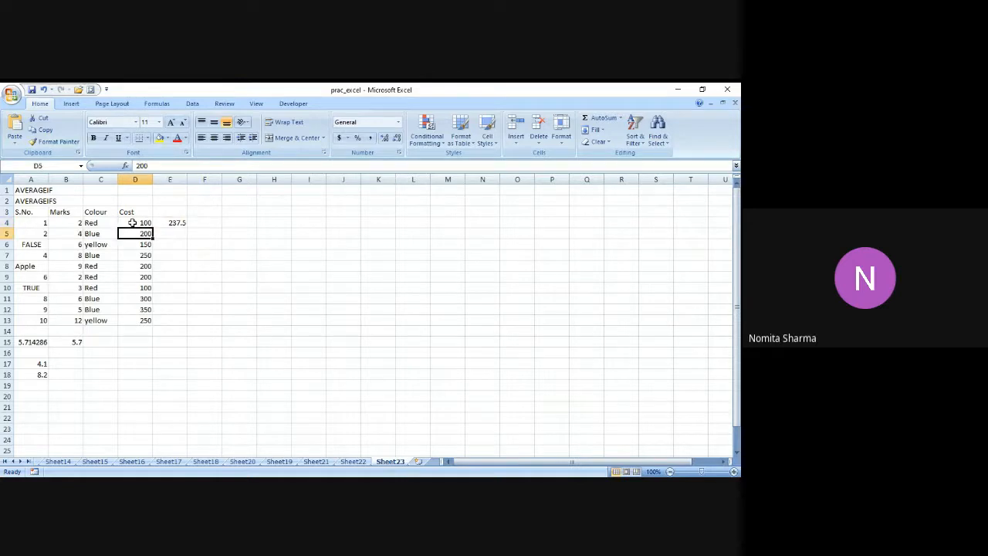
click(158, 137)
click(144, 244)
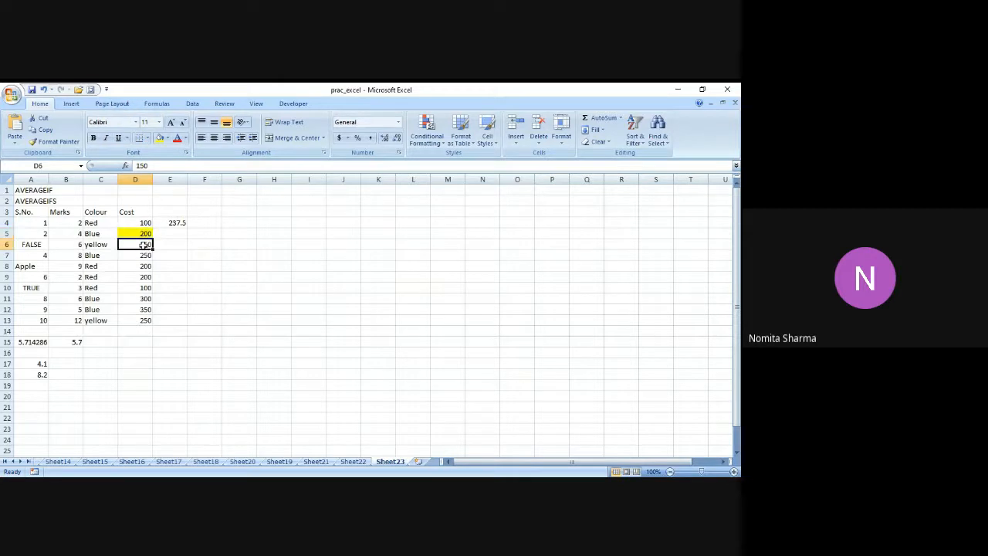
key(shift+Down)
key(shift+Down)
key(shift+Down)
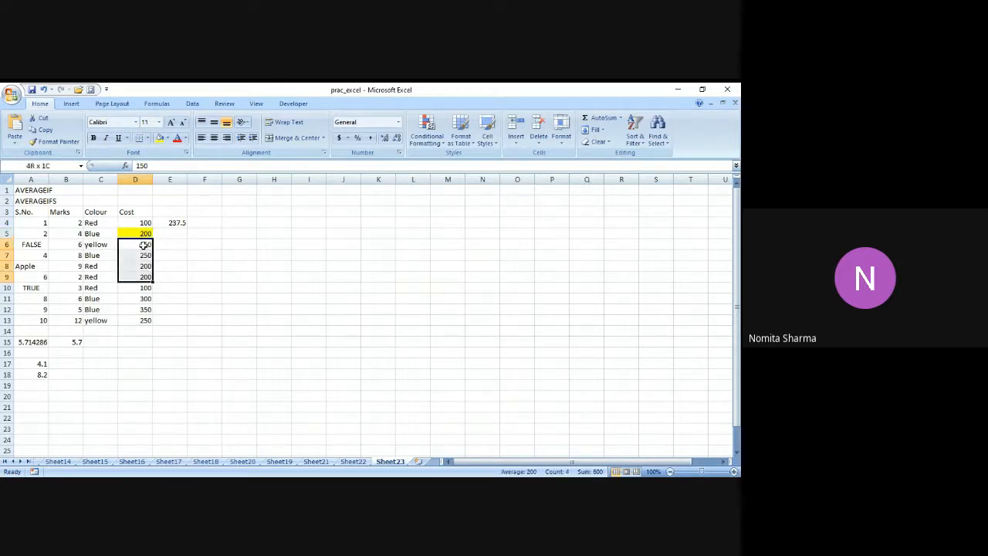
click(158, 137)
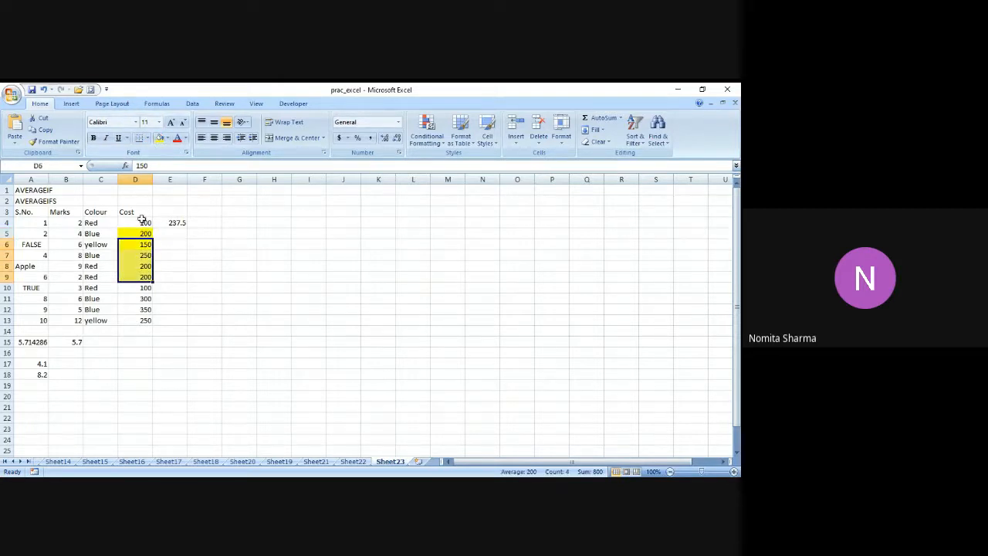
Fill the Cost cells D11 through D13 with yellow as well.
drag(143, 298, 145, 300)
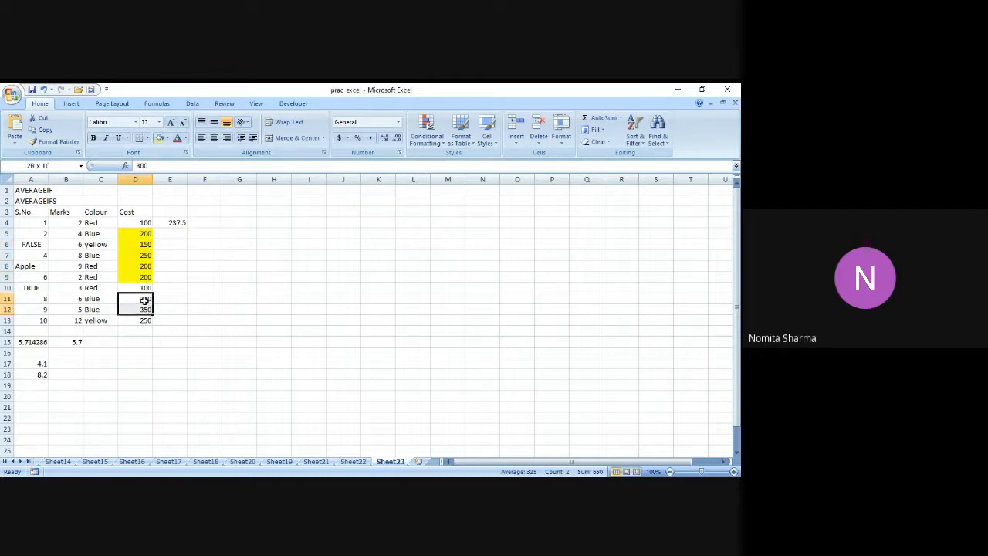
key(shift+Down)
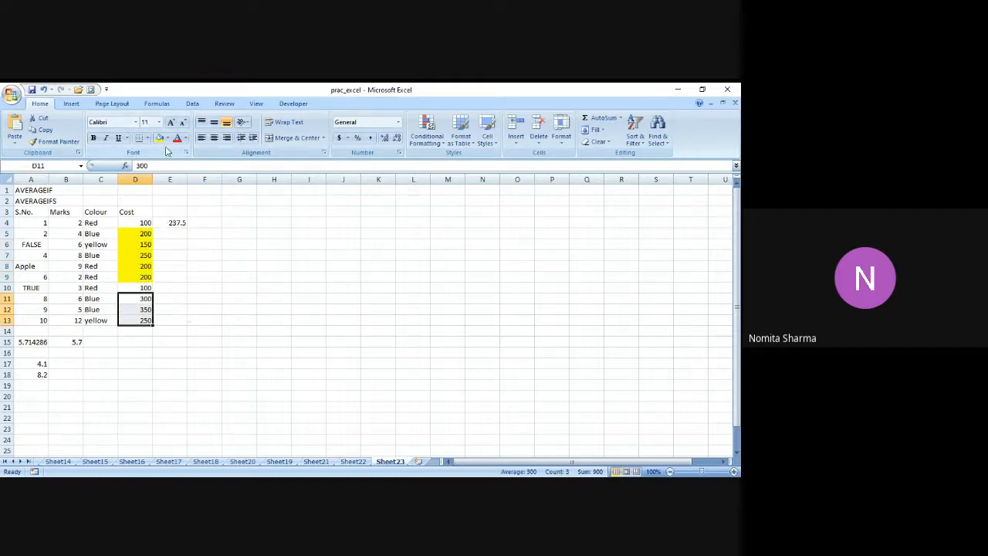
click(159, 137)
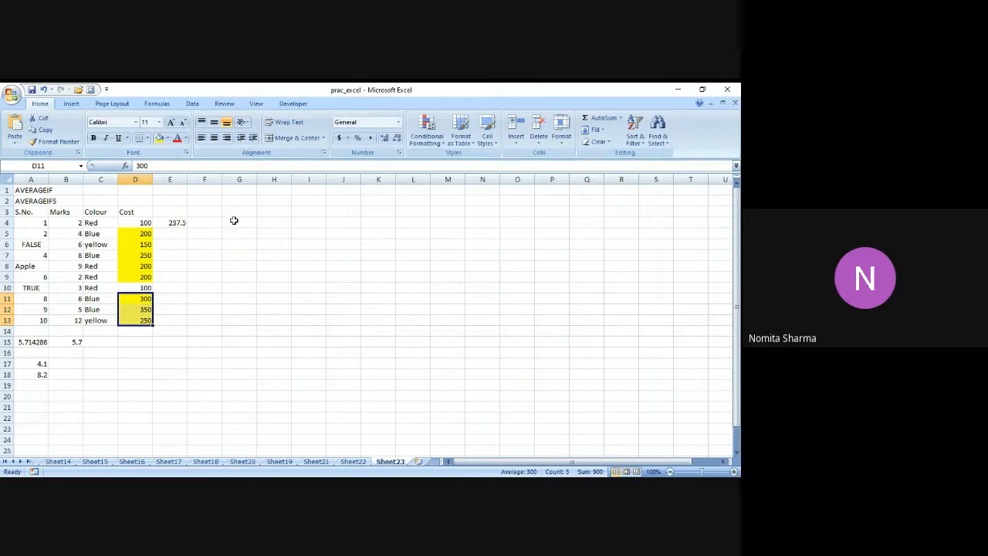
Enter =AVERAGE(200,150,250,200,200,300,350,250) in cell G4 and compare it with the AVERAGEIF formula in E4.
click(235, 221)
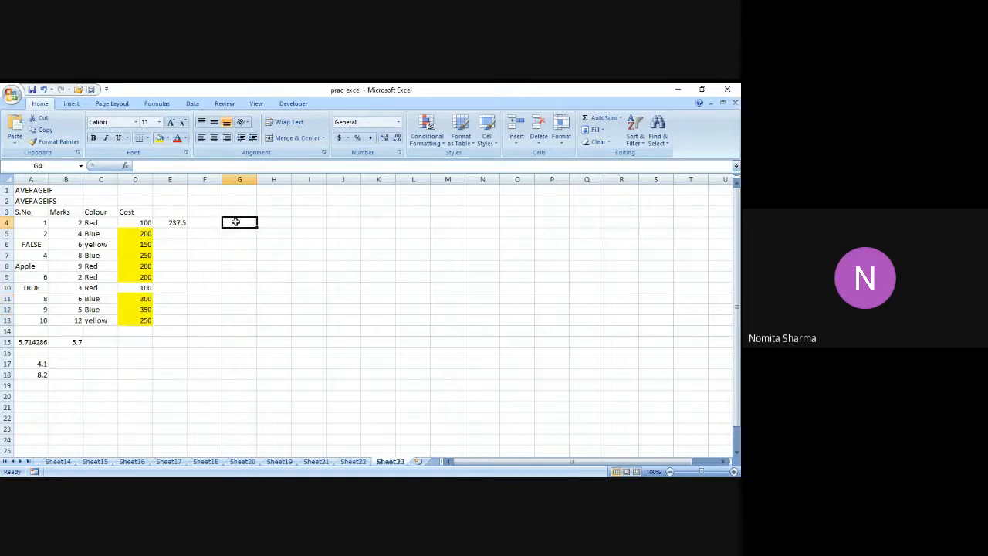
text(=aver)
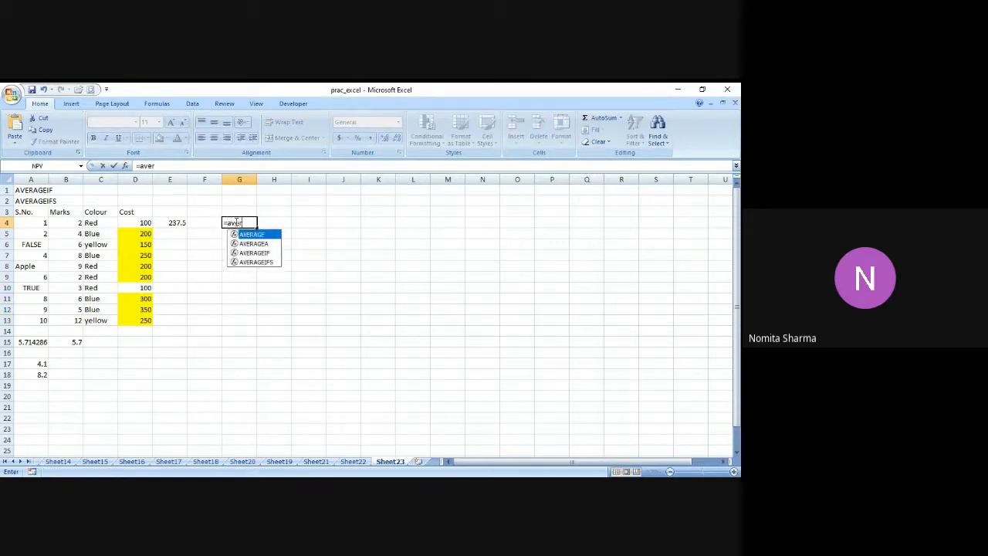
text(age()
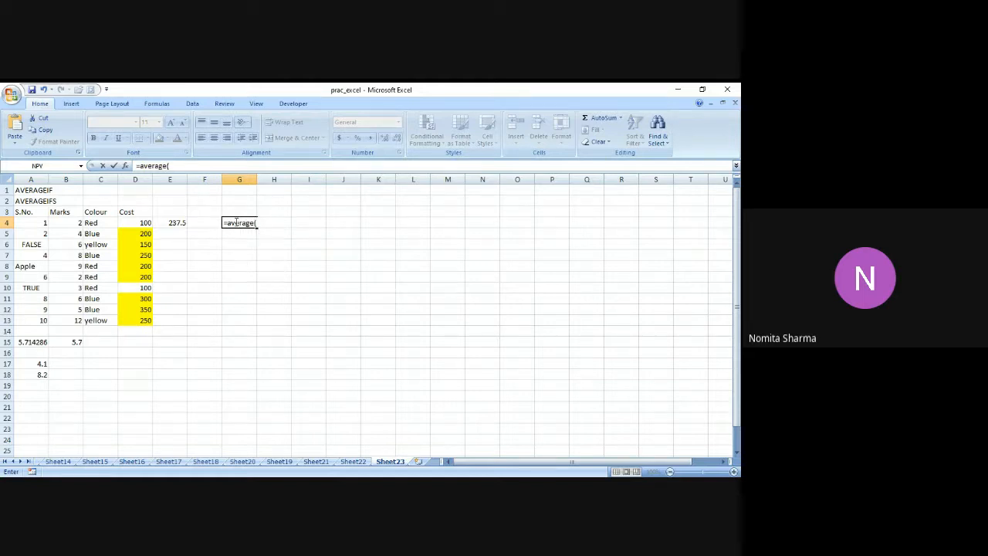
text(200,150,250,200,200)
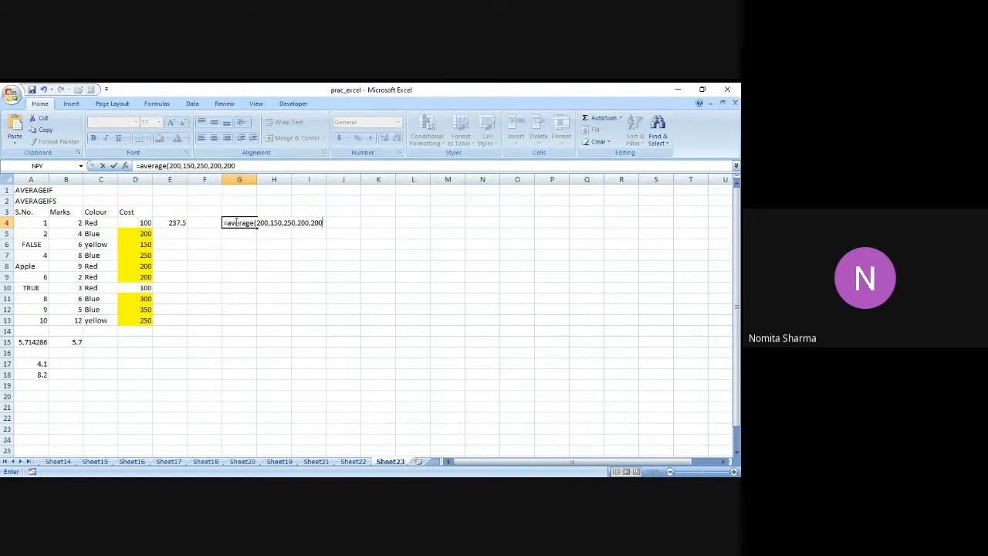
text(,300,350,250))
key(Return)
click(235, 222)
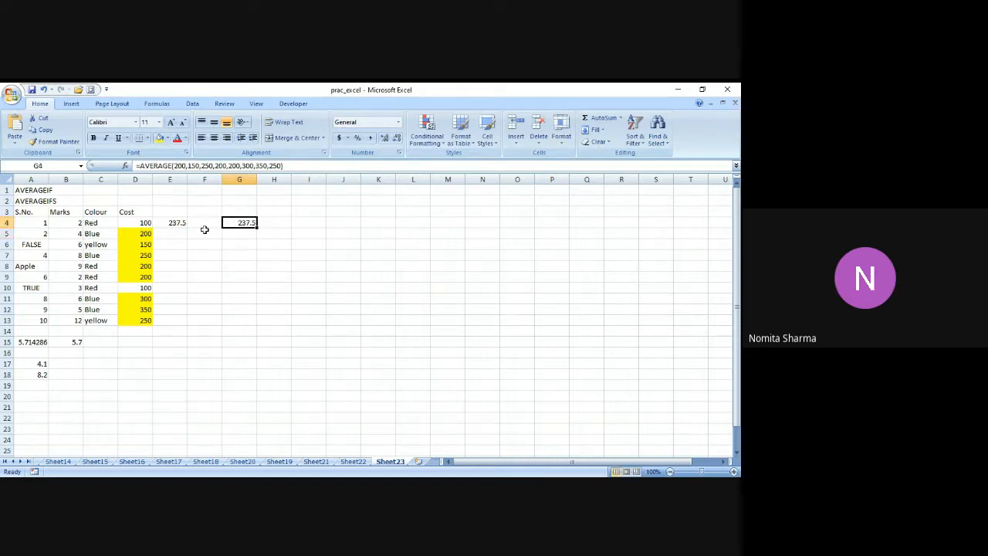
click(177, 223)
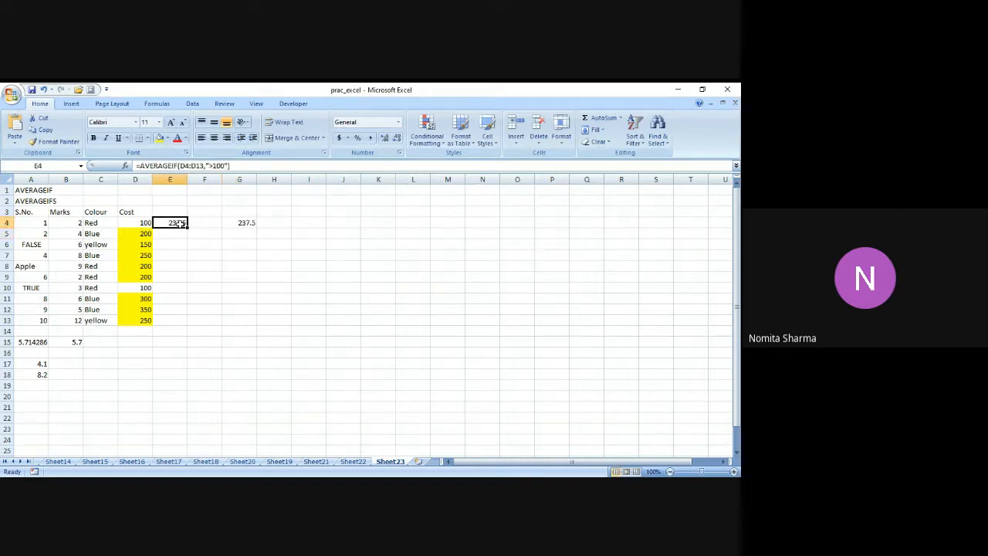
Enter the formula =AVERAGEIF(B4:B13,"Red") in cell G6, using the Marks column as the range.
click(232, 244)
text(=av)
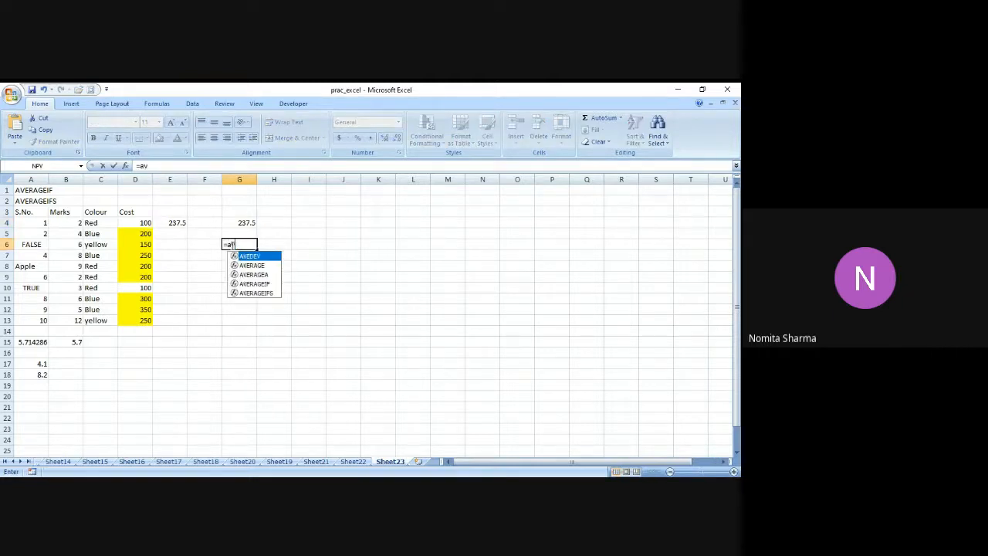
text(erageif)
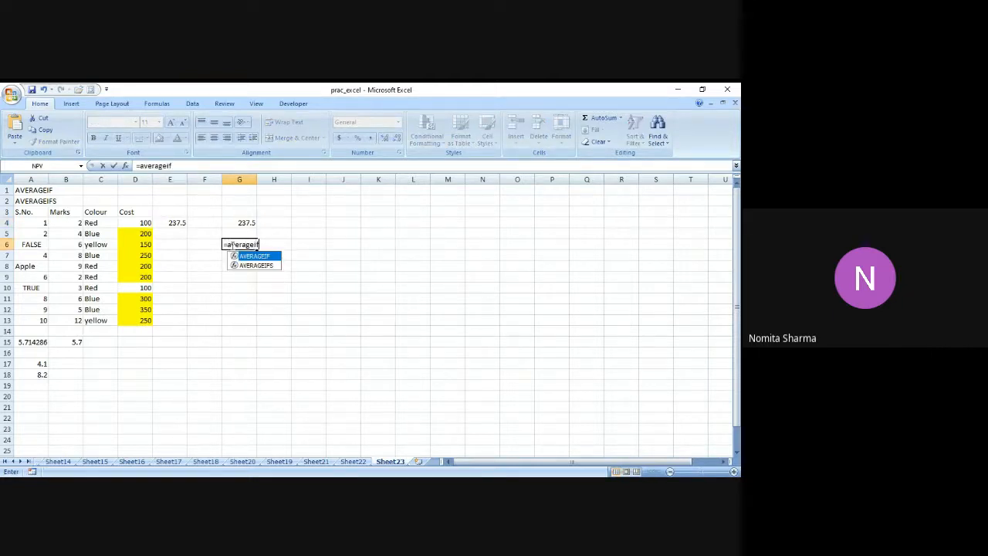
text(()
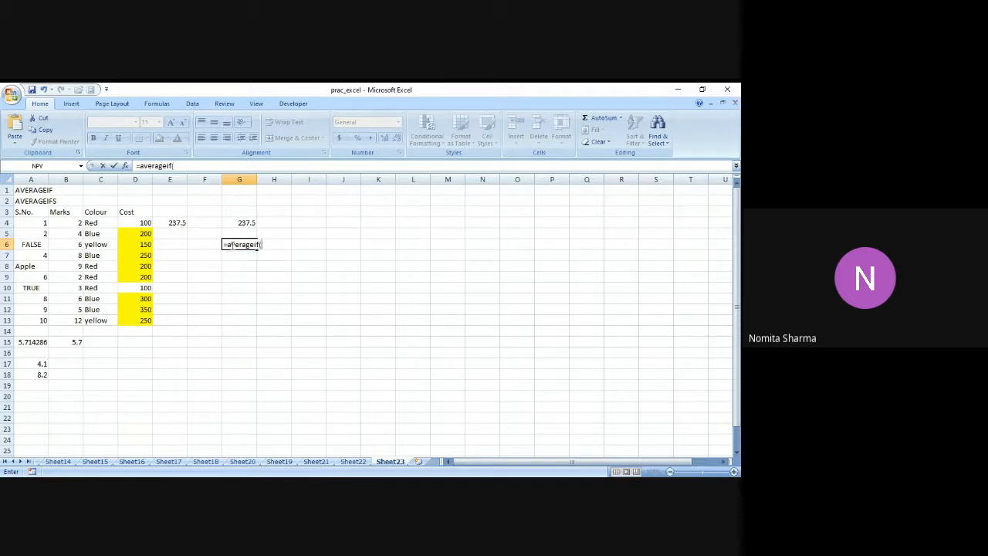
click(75, 223)
mouse_move(75, 222)
mouse_down()
mouse_move(75, 321)
mouse_move(75, 222)
mouse_up()
text(,)
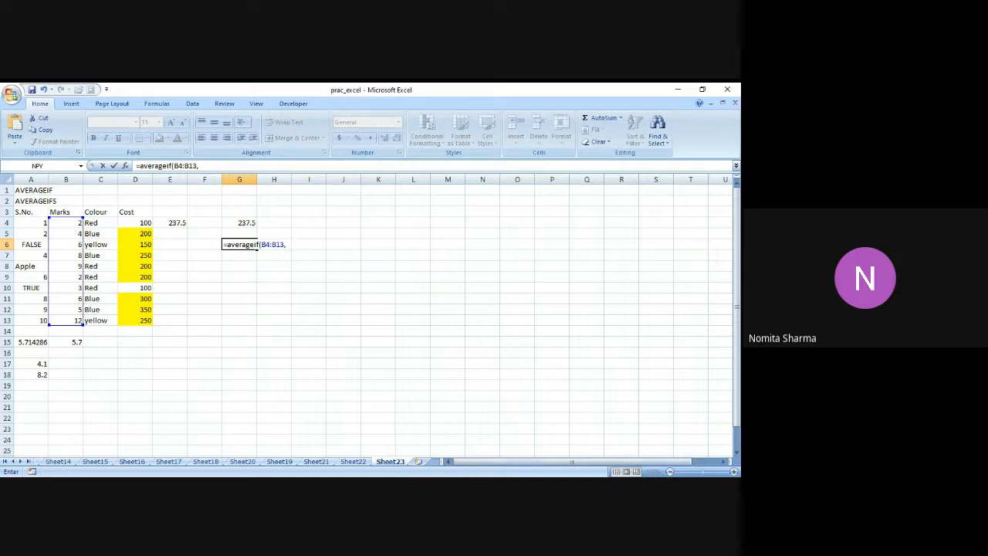
click(487, 487)
text("Red",)
key(BackSpace)
text())
key(Return)
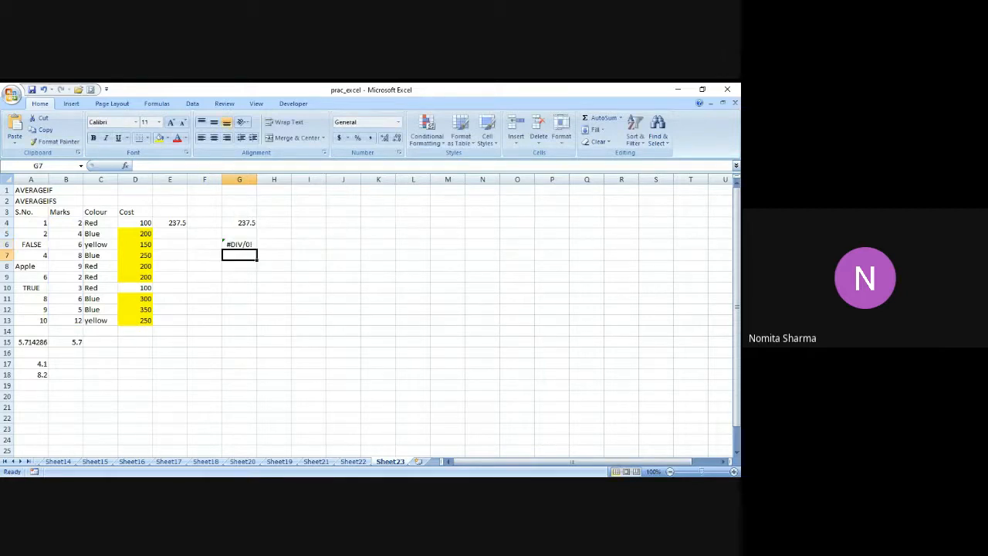
Add the Colour range C4:C13 as the third argument of the AVERAGEIF formula in G6.
key(Up)
key(Right)
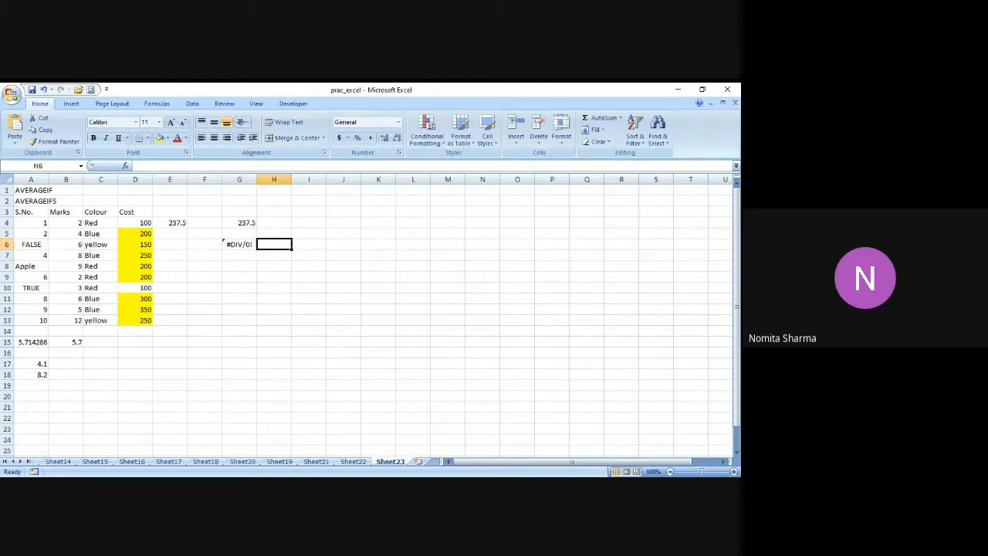
key(Left)
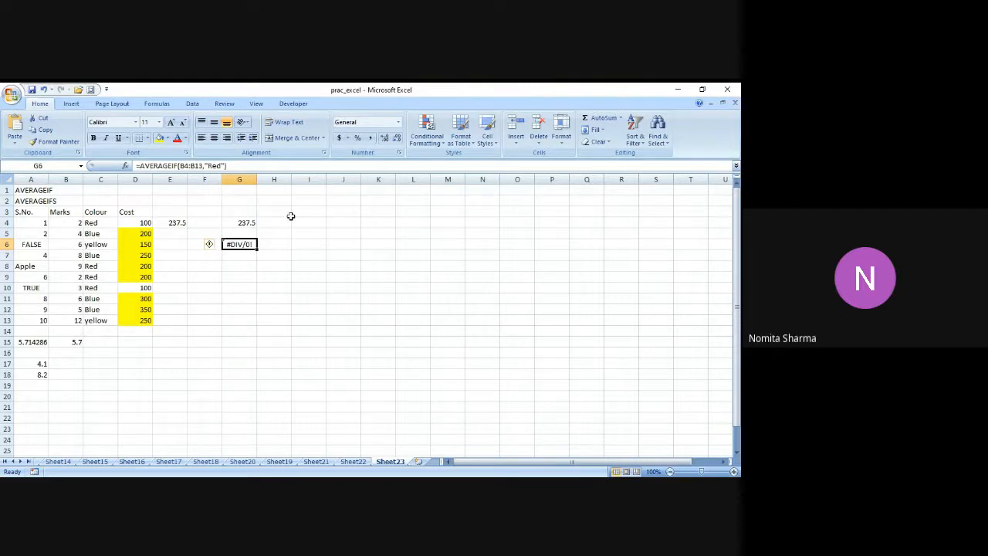
click(281, 165)
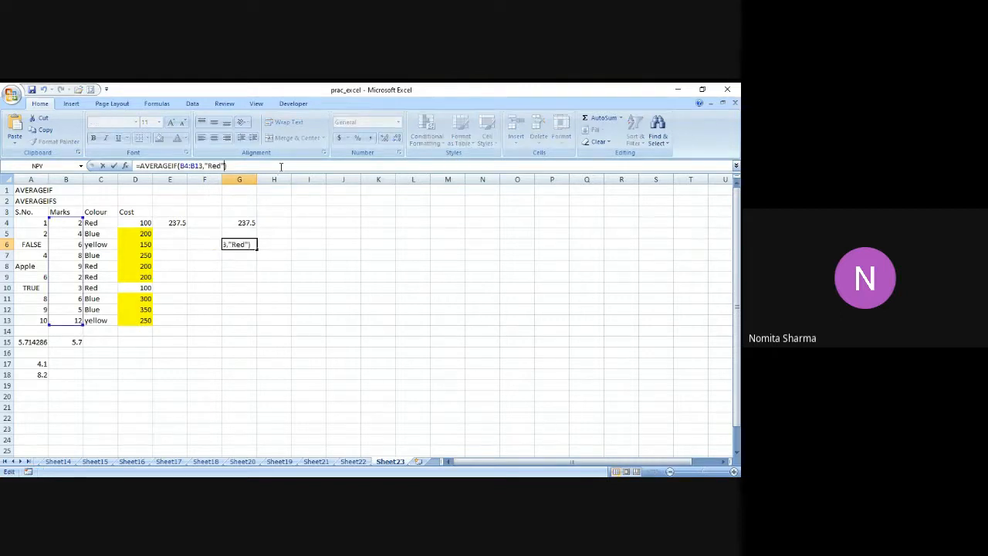
text(,)
click(92, 223)
drag(93, 223, 112, 310)
key(shift+Down)
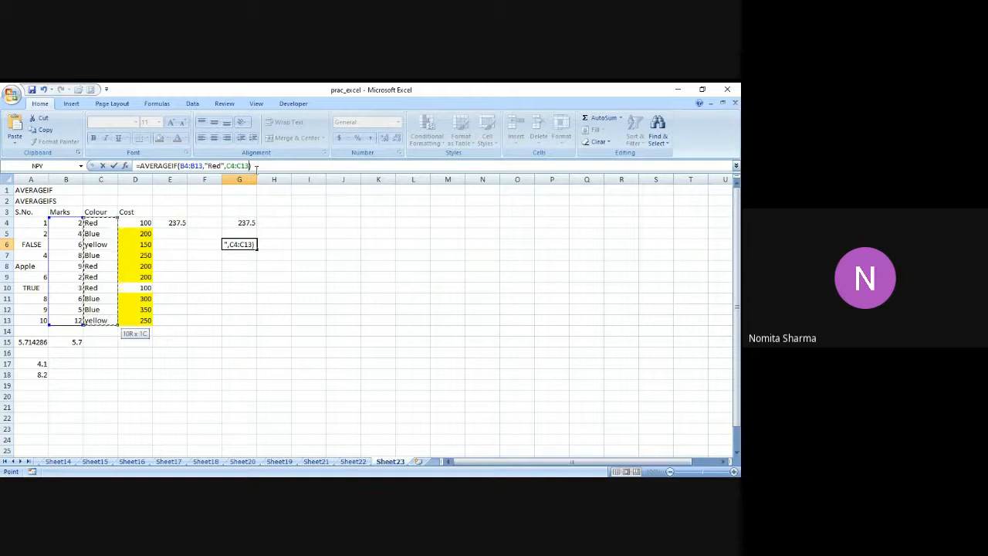
key(Return)
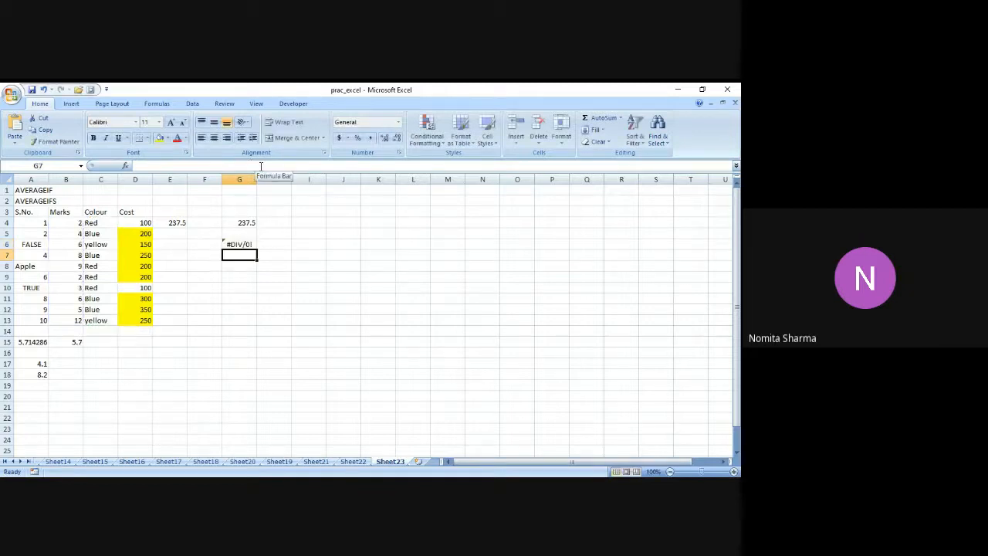
Try to change the function in the G6 formula to AVERAGEIFS, keeping its existing arguments.
key(Up)
click(261, 165)
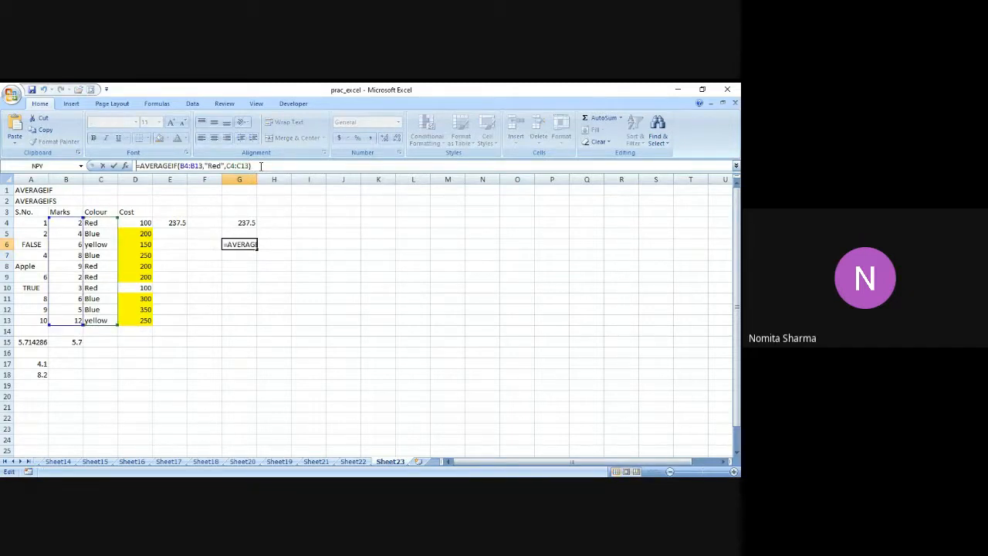
key(Right)
key(Right)
text(s)
key(Return)
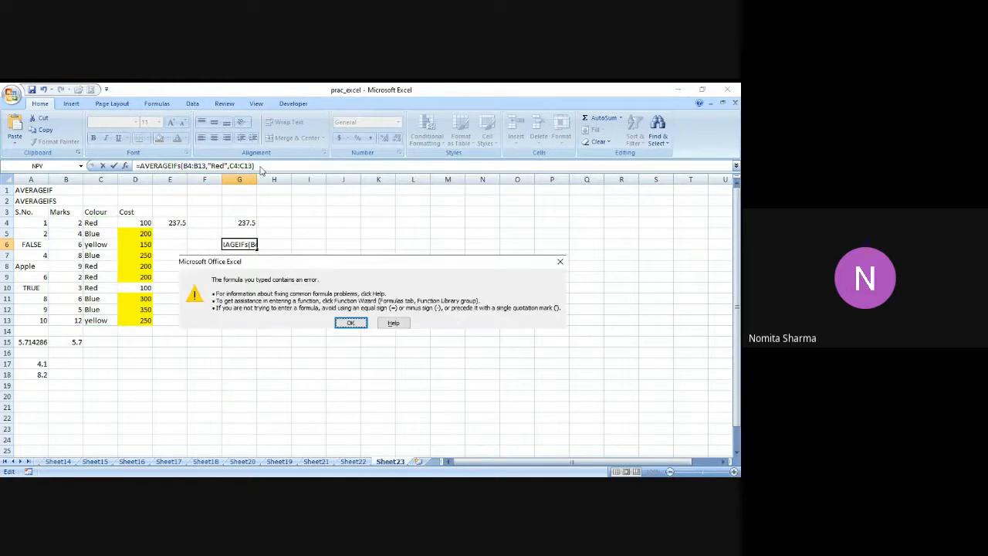
click(346, 324)
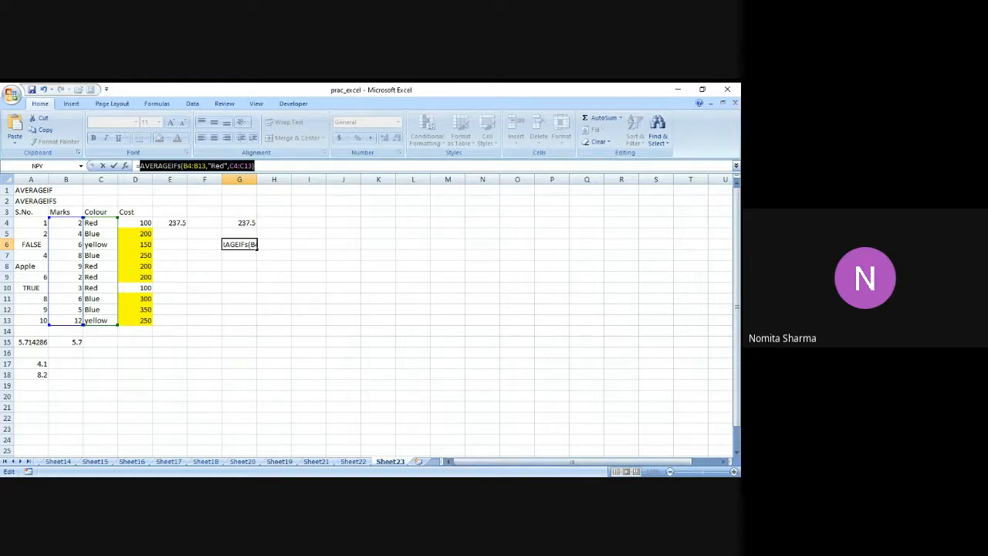
click(480, 484)
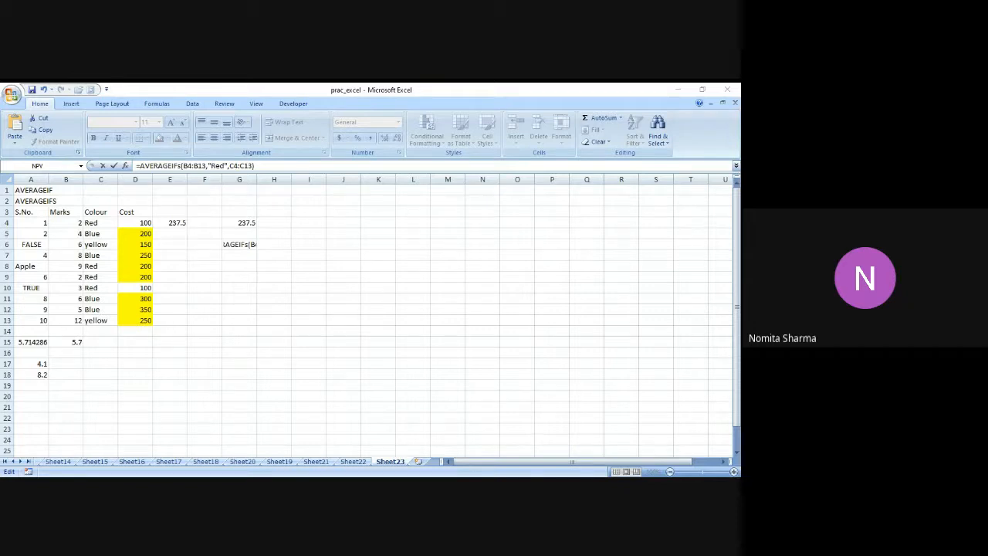
click(336, 337)
key(Escape)
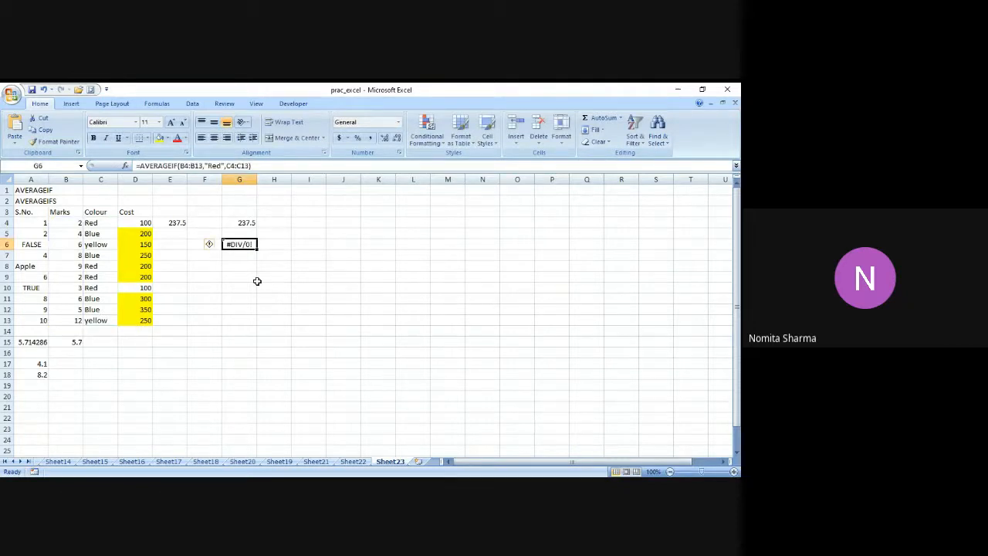
Enter =AVERAGEIF(C4:C13,"Red",B4:B13) in cell G7 to average the Marks of the Red rows, and review the formula.
key(Return)
text(=a)
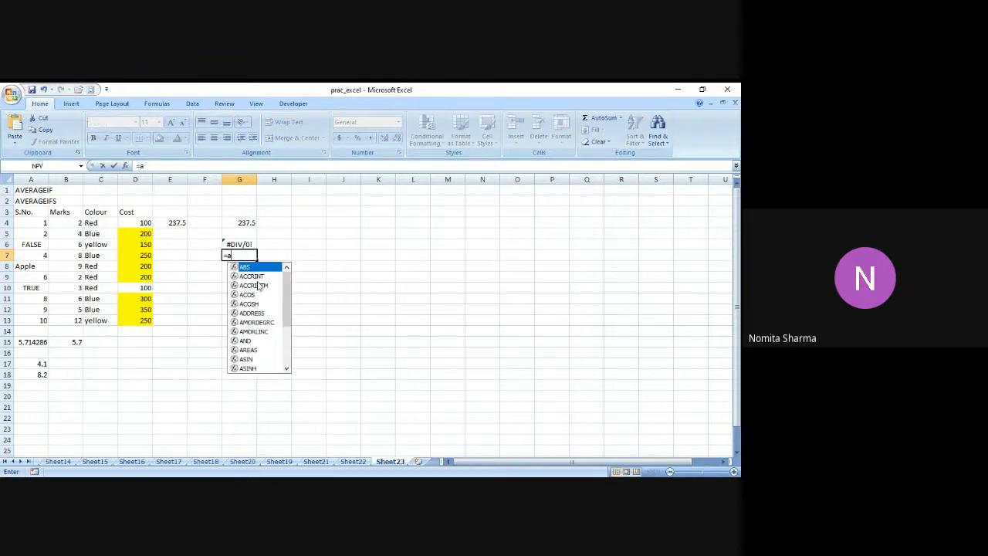
text(veragei)
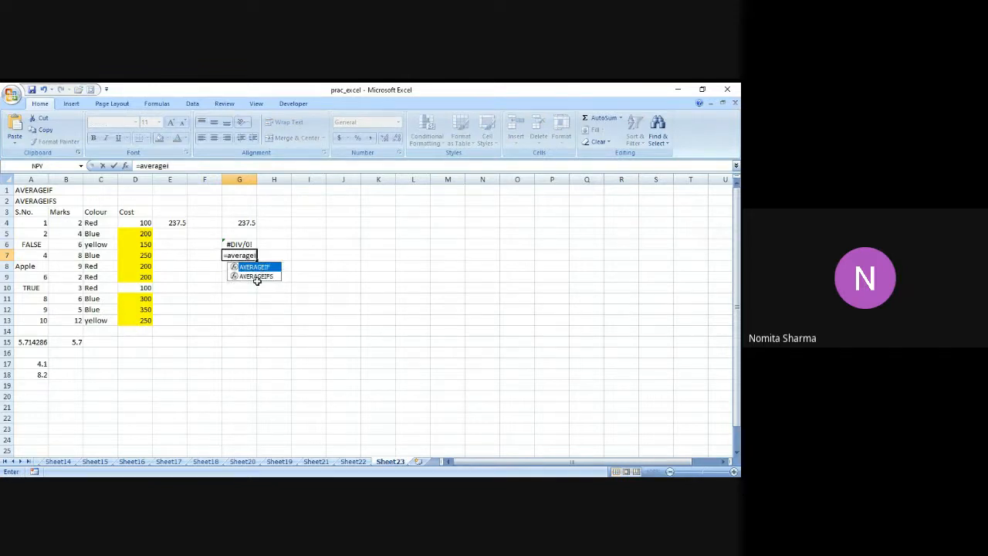
text(f()
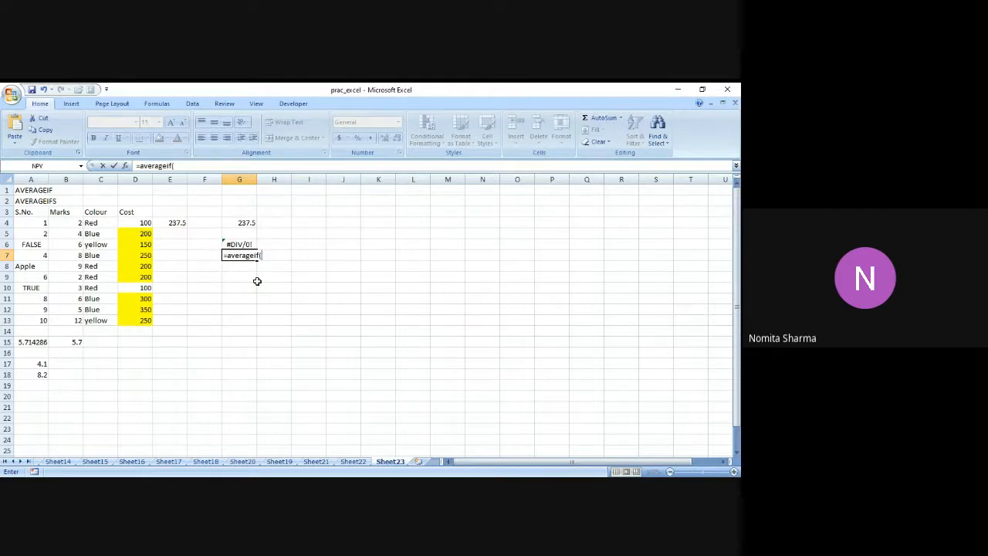
drag(103, 223, 102, 320)
text(,)
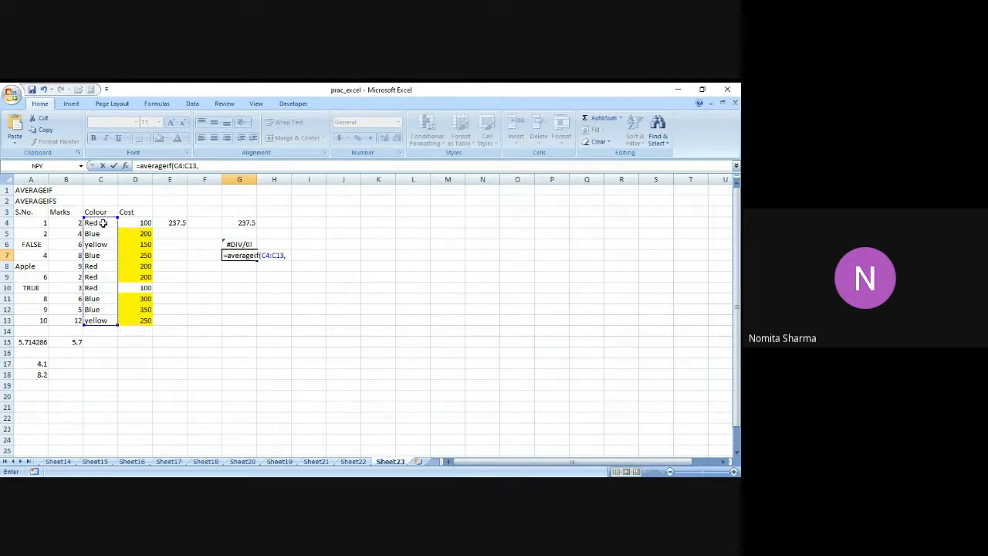
text("Red",)
drag(73, 222, 75, 319)
text())
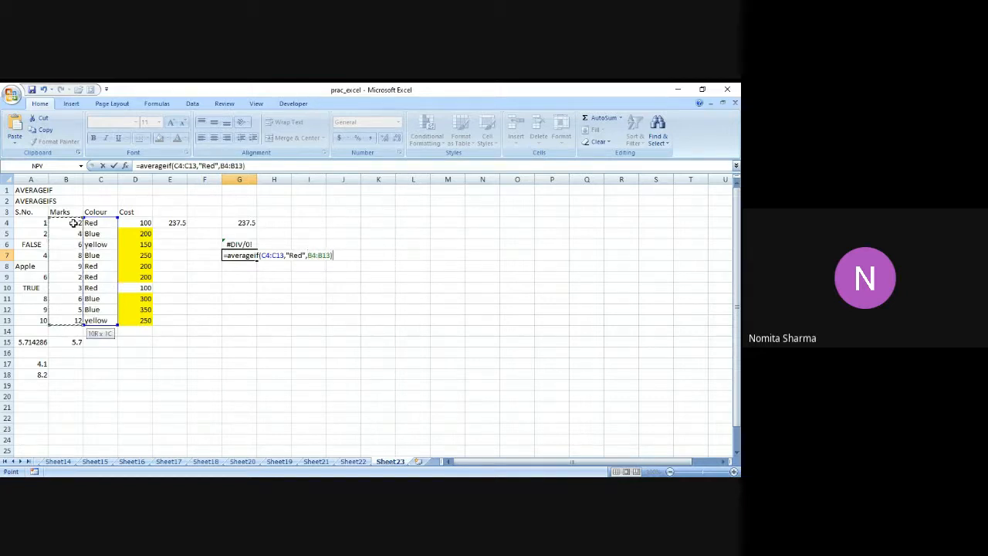
key(Return)
key(Up)
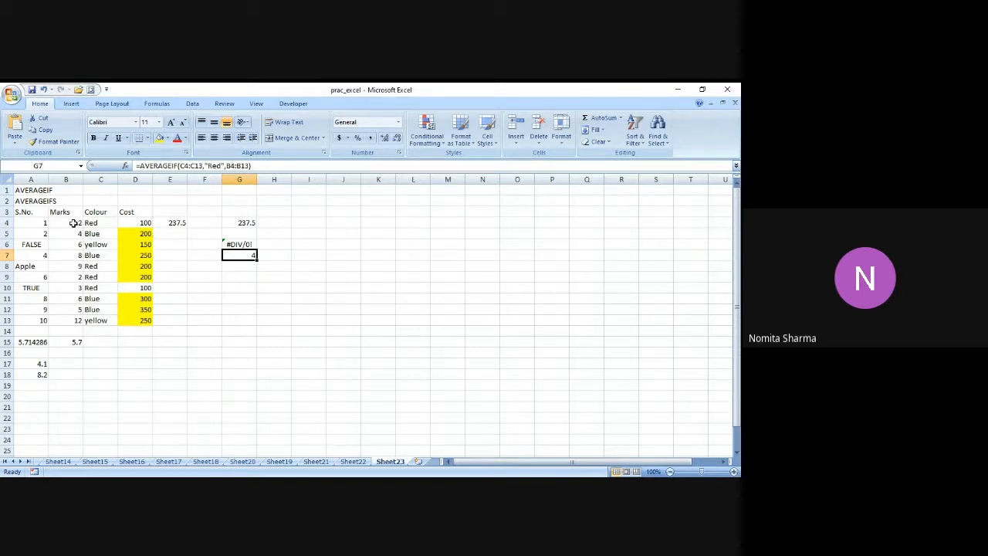
key(Return)
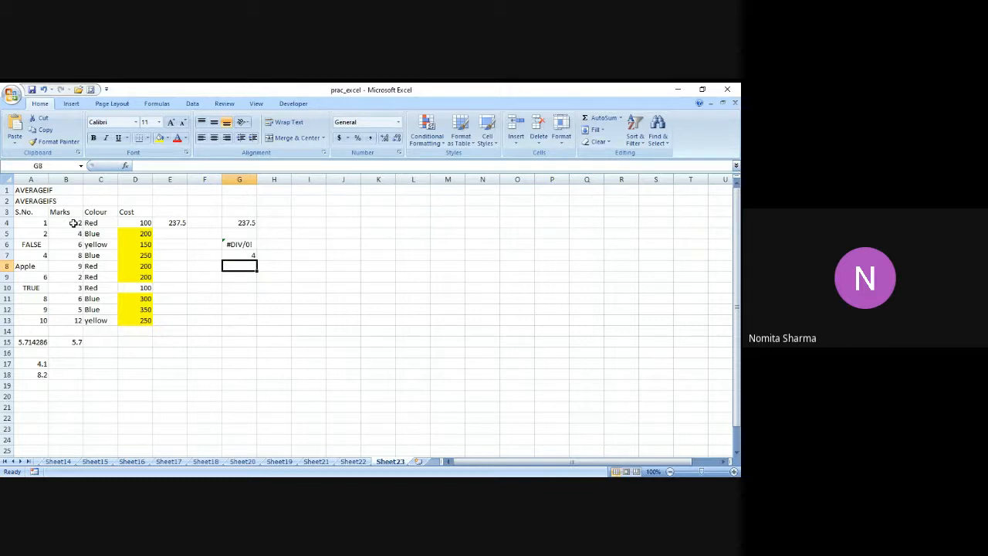
key(Up)
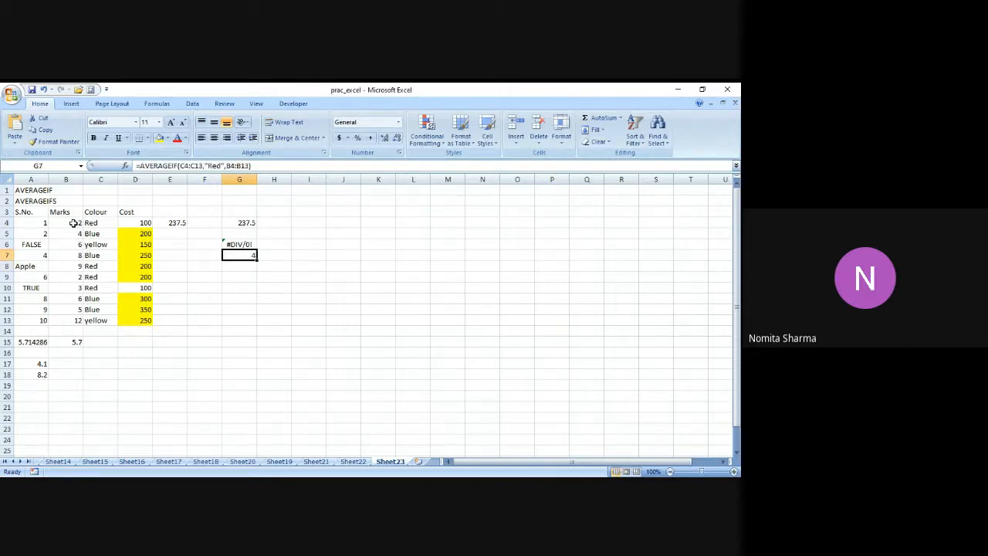
Fill the Marks cells of the Red rows, B4, B8, B9 and B10, with yellow.
click(72, 223)
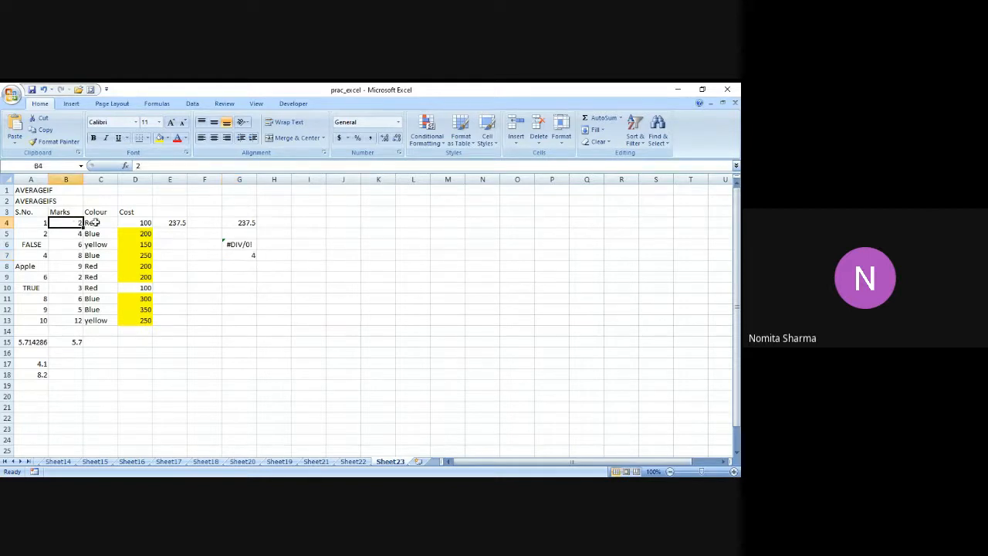
click(159, 138)
click(73, 266)
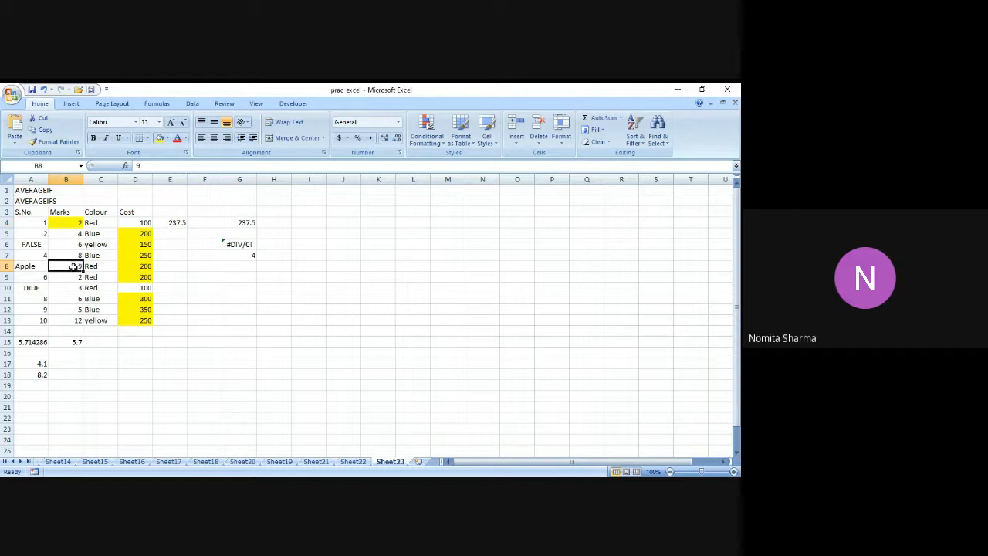
click(159, 137)
click(77, 276)
click(159, 138)
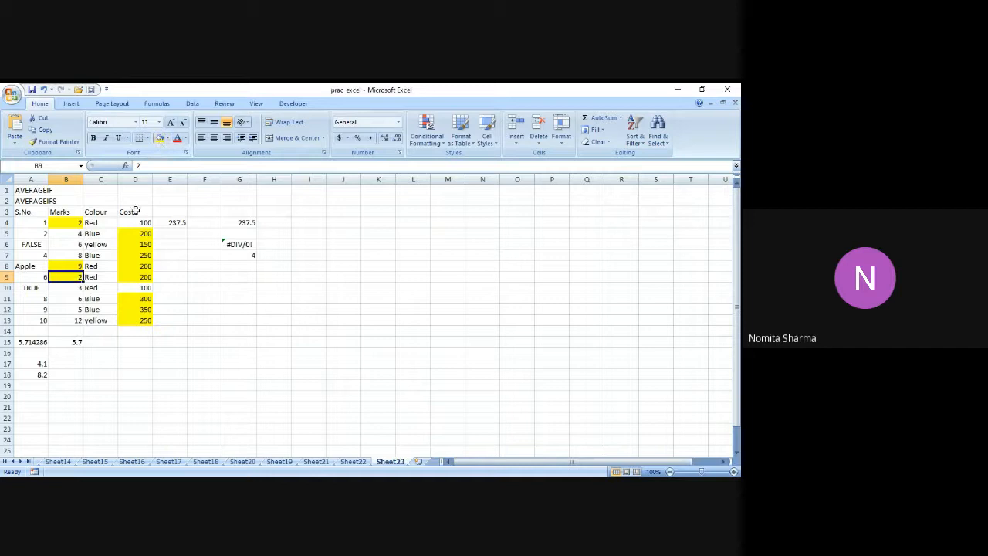
click(76, 288)
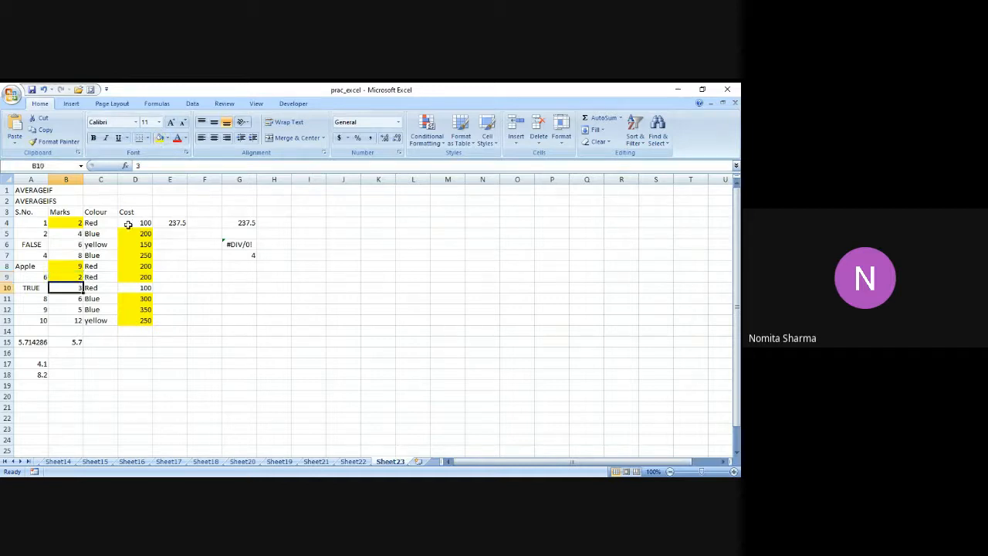
click(159, 137)
Enter =AVERAGE(2,9,2,3) in cell I7 and compare it with the AVERAGEIF formula in G7.
click(311, 251)
text(=av)
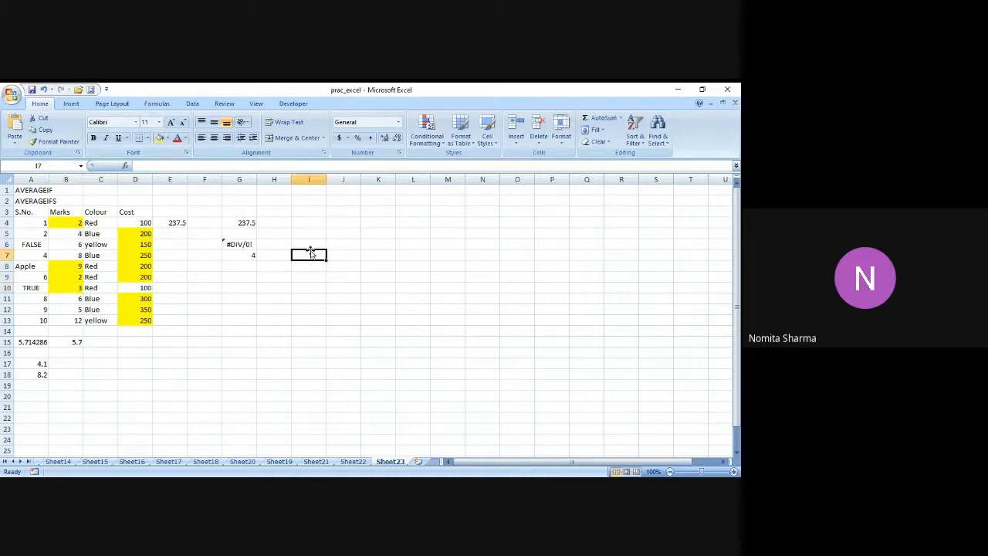
text(era)
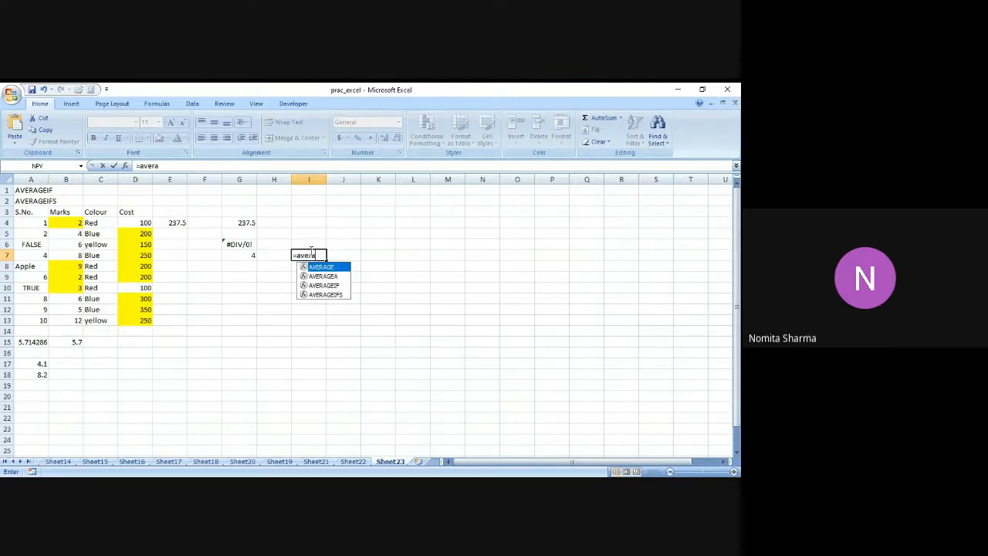
text(ge()
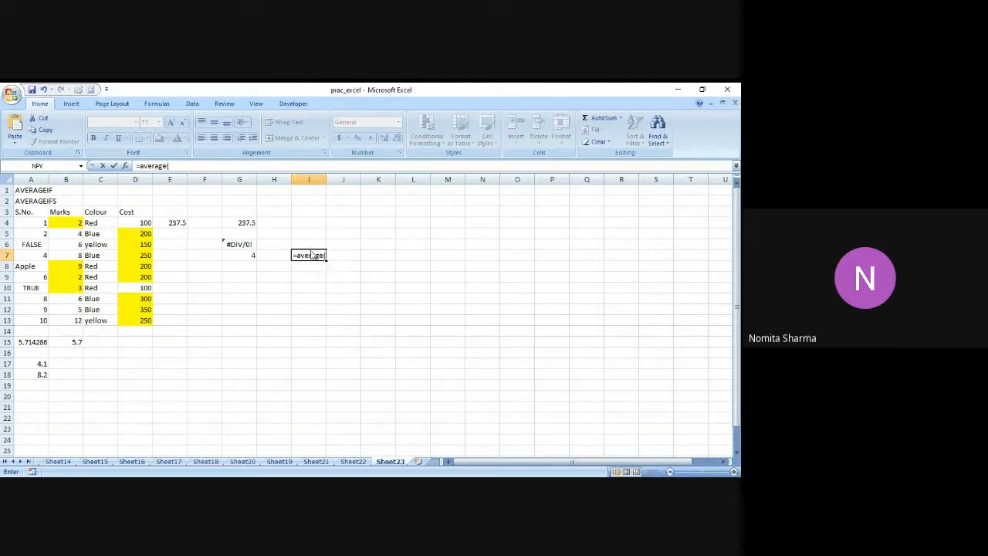
text(2,9,2,3))
key(ctrl+Return)
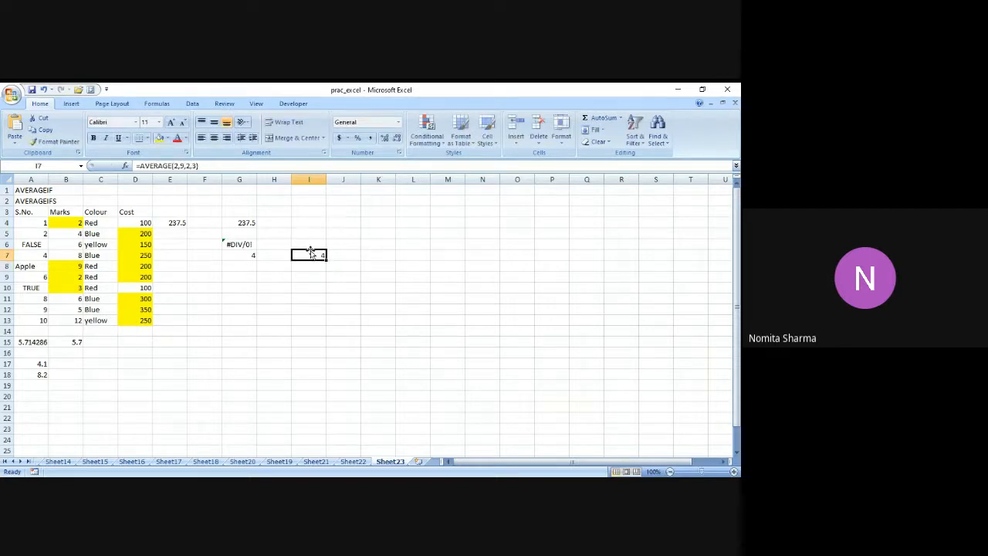
key(Left)
key(Left)
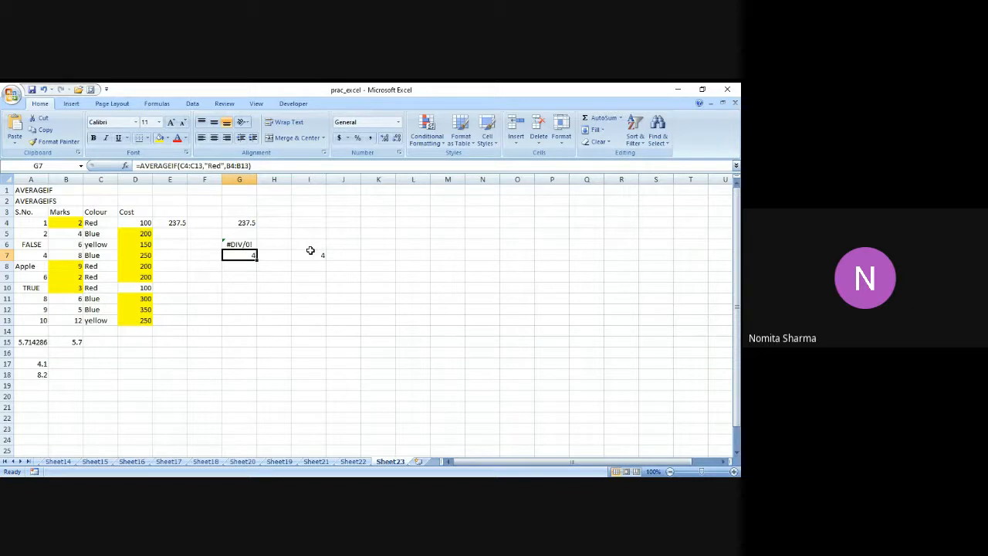
Start an AVERAGEIFS formula in cell G9 with average range B4:B13 and the criterion "Blue" on C4:C13.
key(Down)
key(Down)
text(=av)
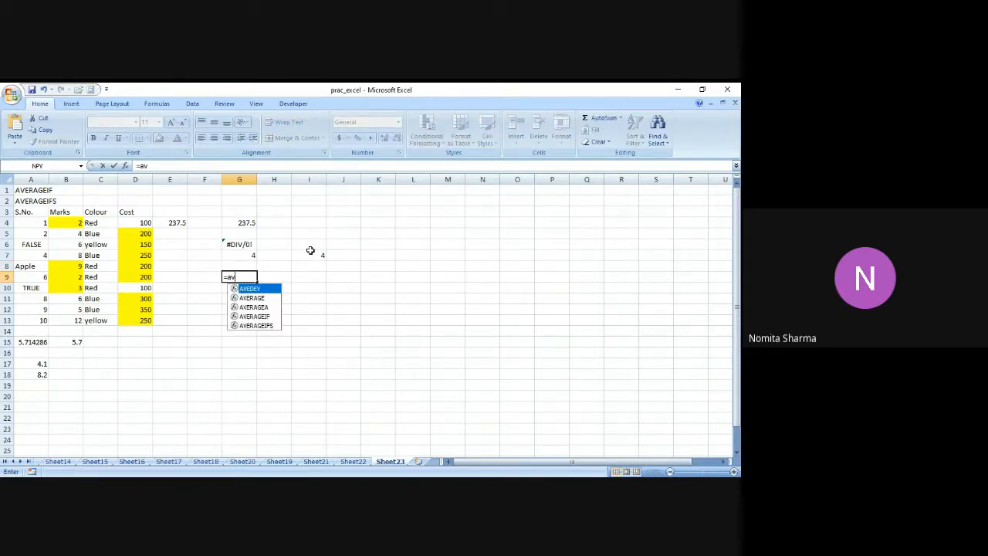
text(erageif)
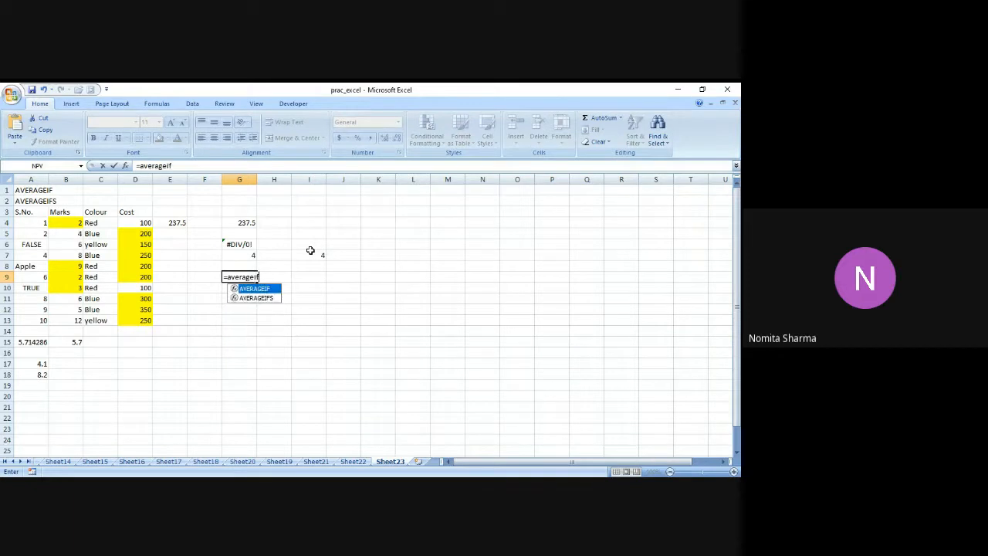
text(s()
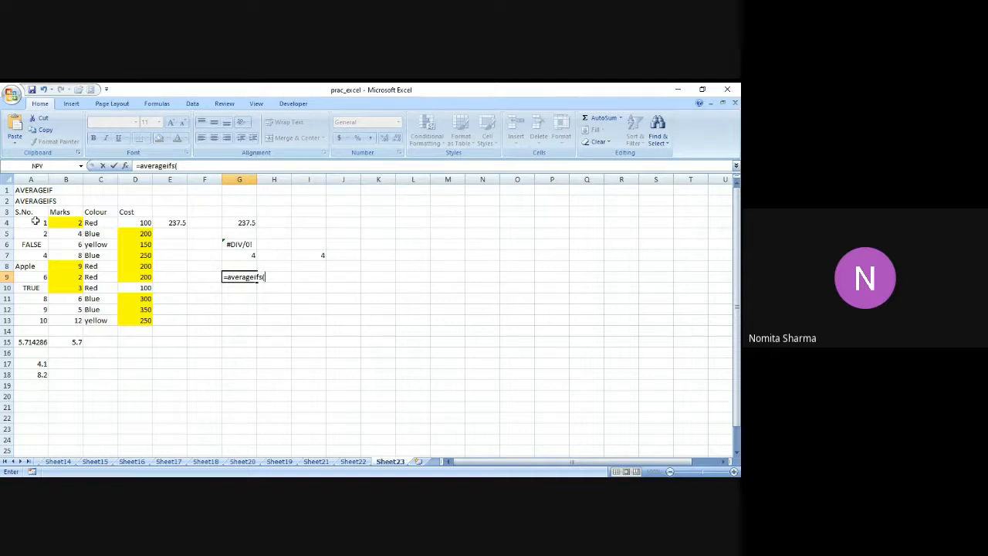
click(66, 221)
drag(67, 221, 67, 319)
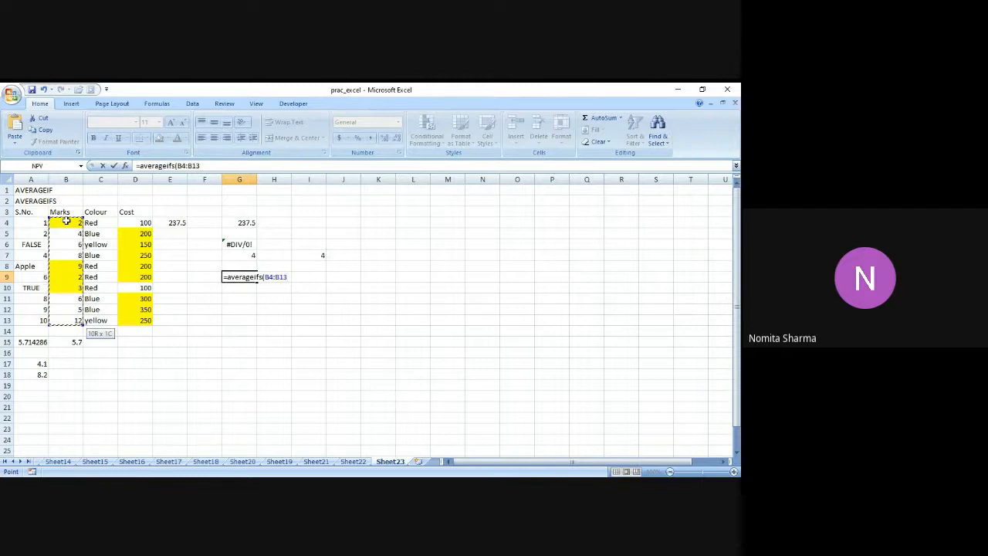
text(,)
click(101, 223)
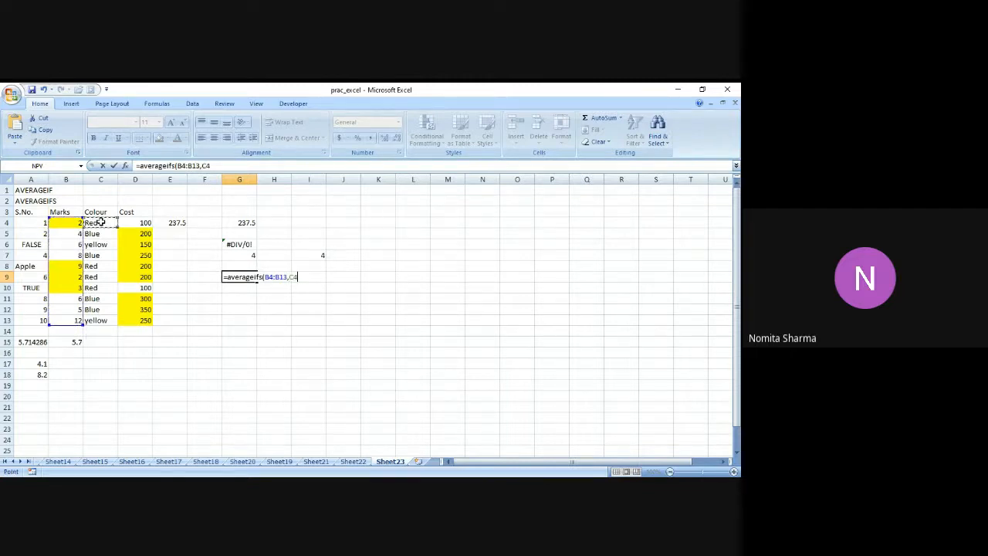
drag(100, 222, 100, 319)
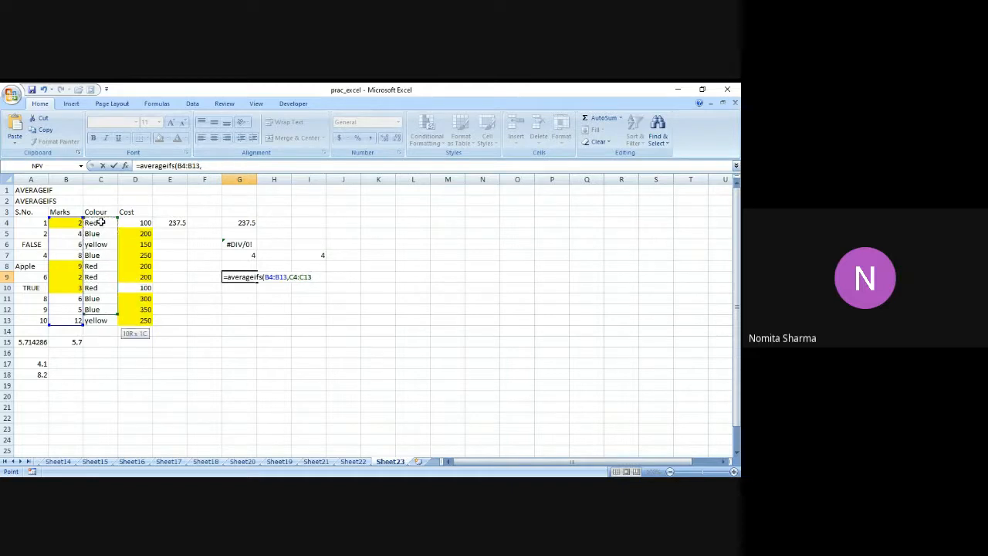
text(,"B)
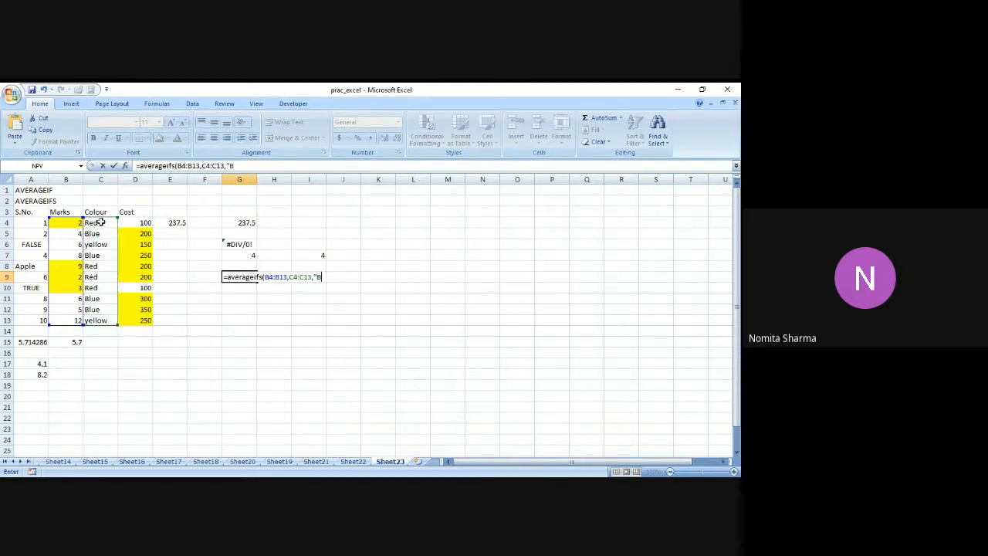
text(lue",)
Add the second criterion ">200" on the Cost range D4:D13 and complete the AVERAGEIFS formula in G9.
drag(133, 222, 135, 320)
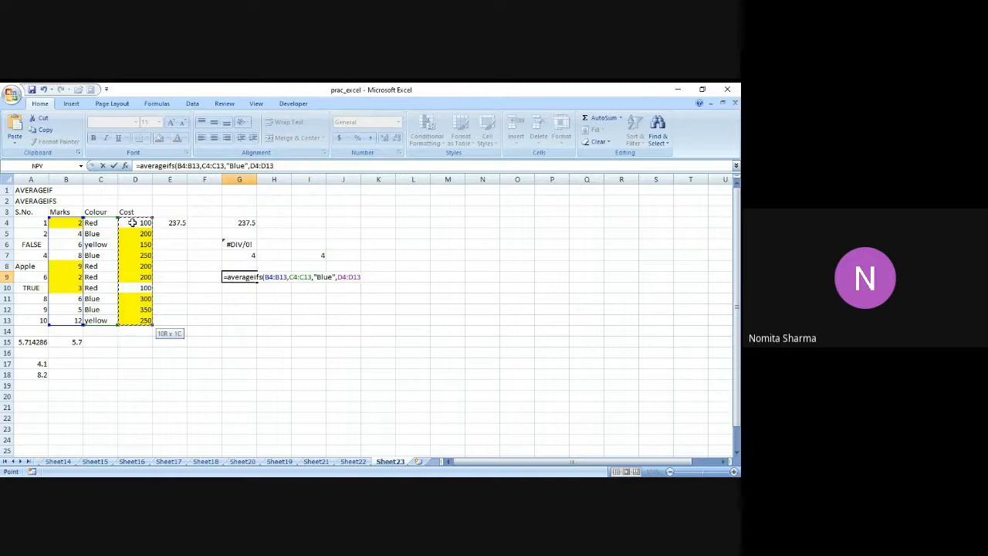
text(,">200)
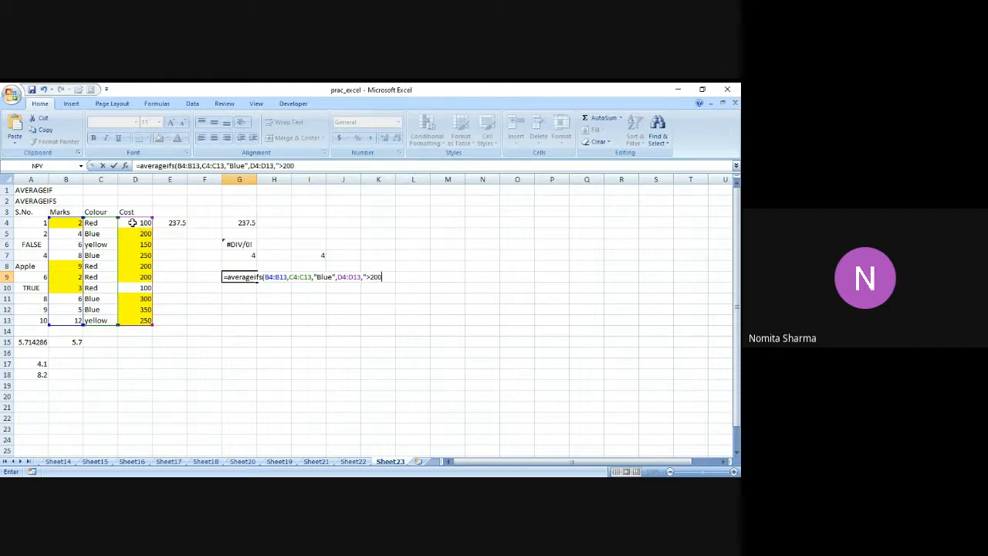
text(")
key(ctrl+Return)
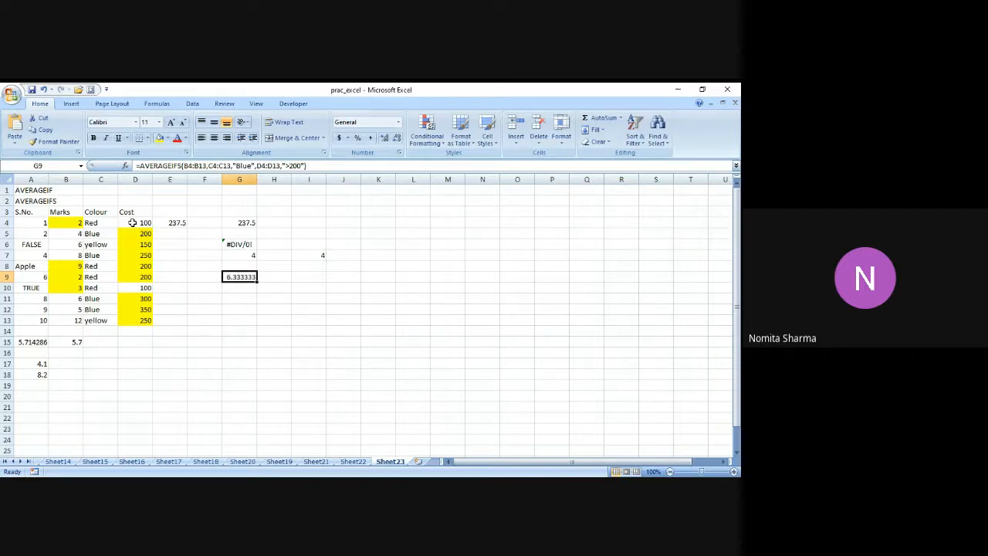
Fill the Colour cells C5 and C7, which contain Blue, with light blue.
click(105, 233)
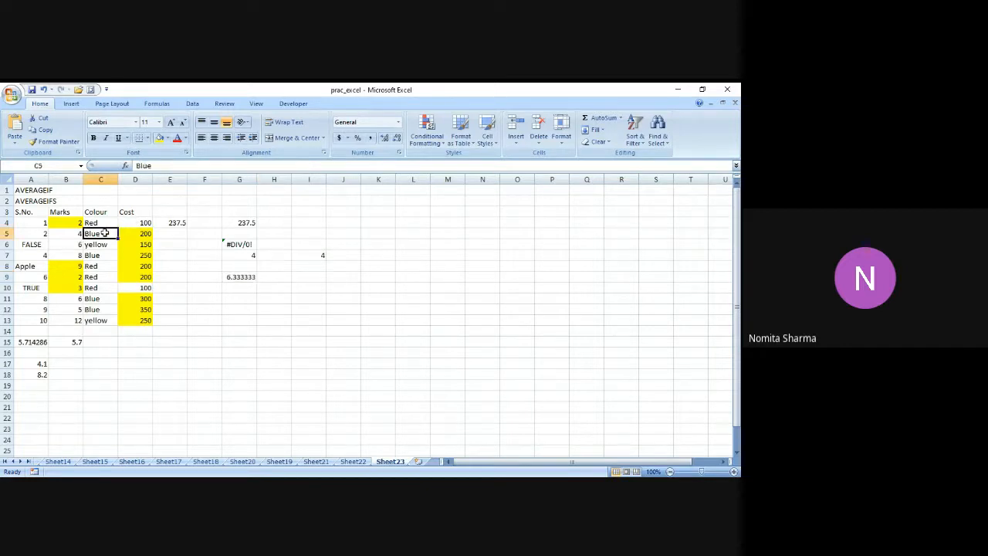
click(167, 139)
click(189, 179)
click(108, 255)
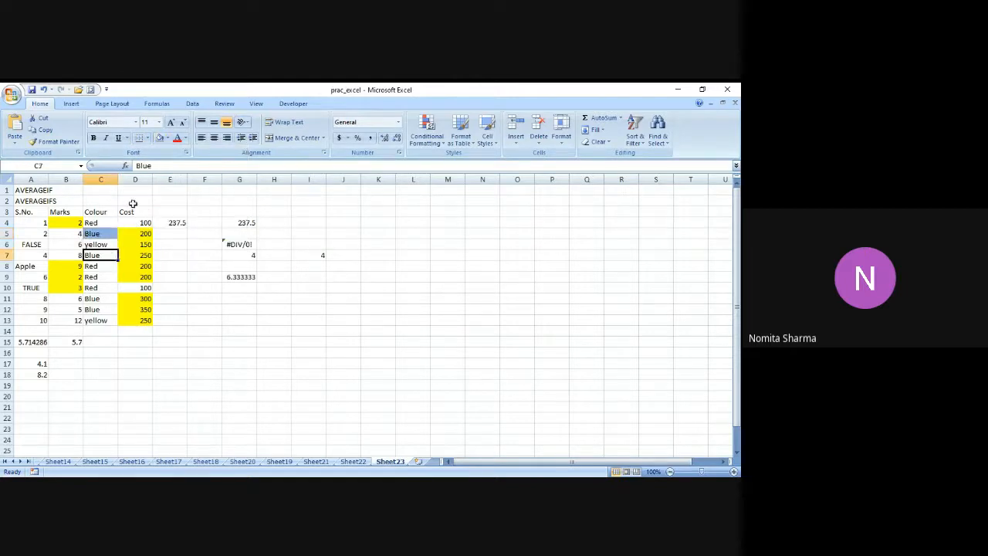
click(159, 138)
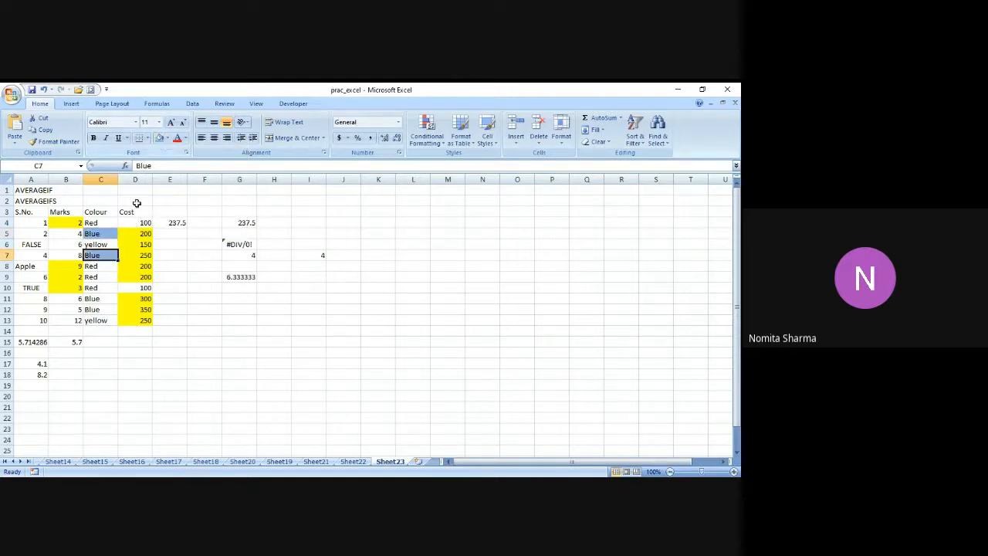
Fill the Colour cells C11 and C12, which contain Blue, with light blue.
click(98, 300)
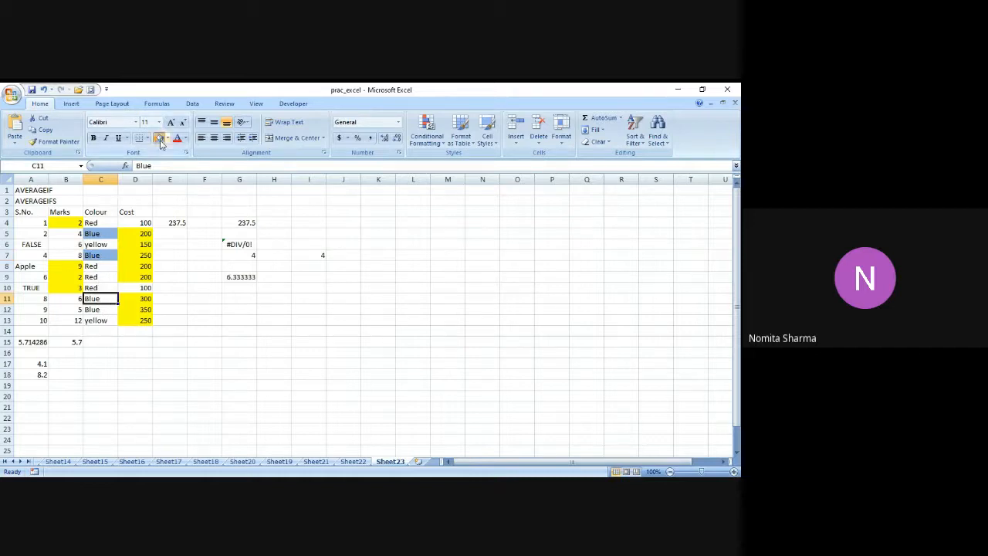
click(159, 138)
click(102, 309)
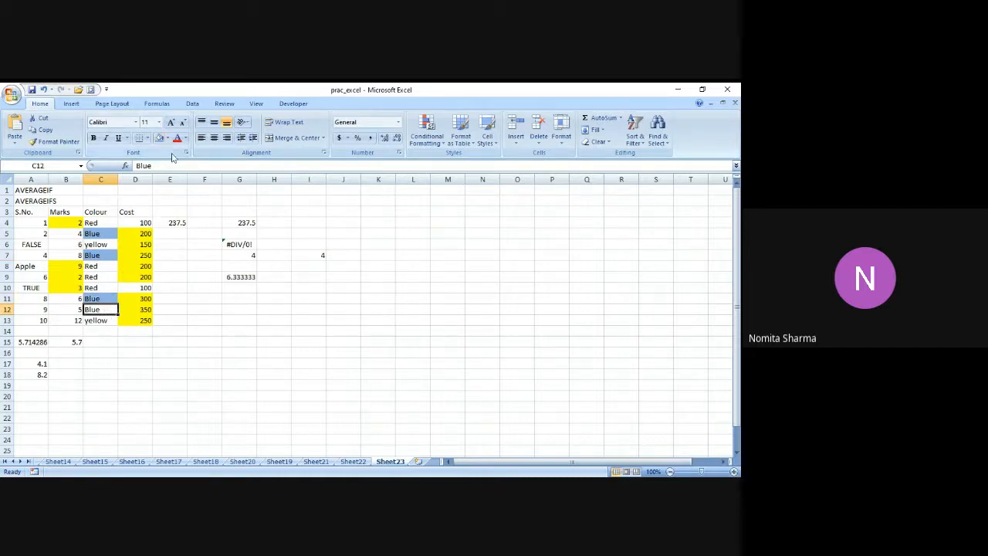
click(161, 143)
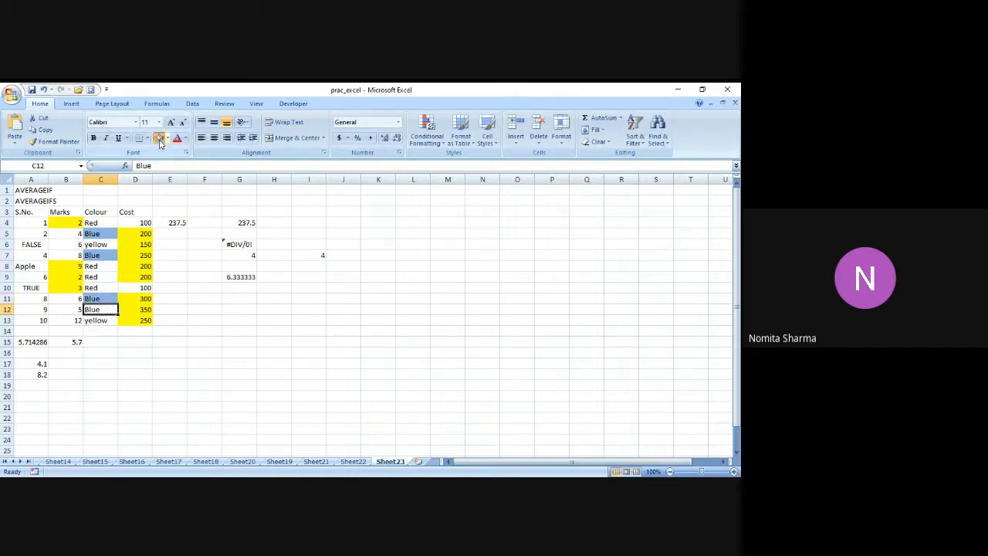
Check the criteria in G9 and fill the matching Cost cells D7, D11 and D12 with light blue.
click(237, 276)
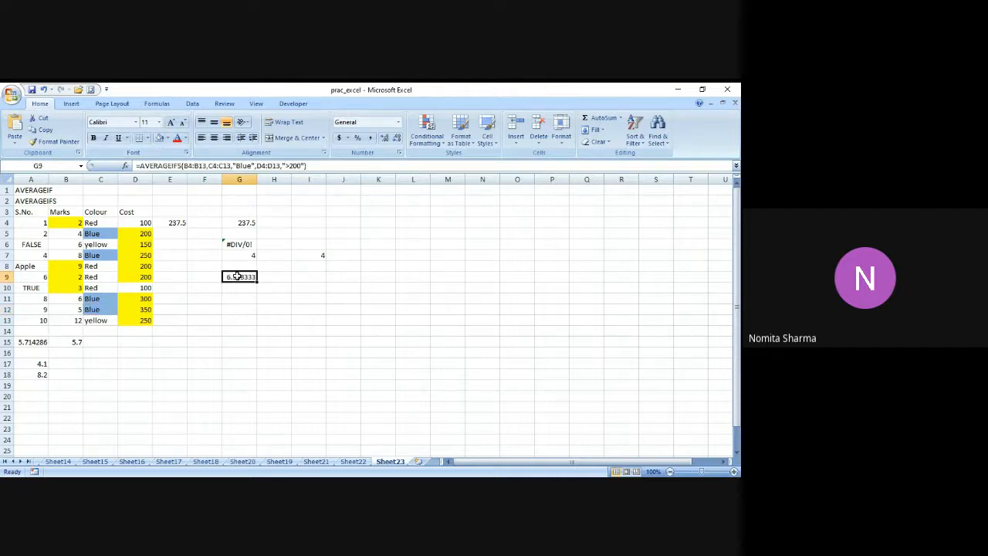
click(144, 255)
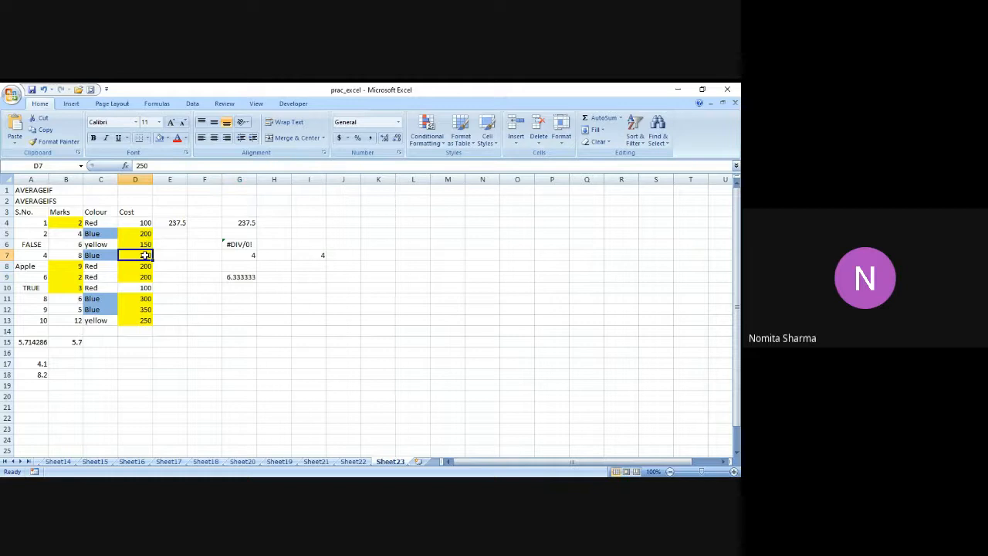
click(160, 139)
click(143, 298)
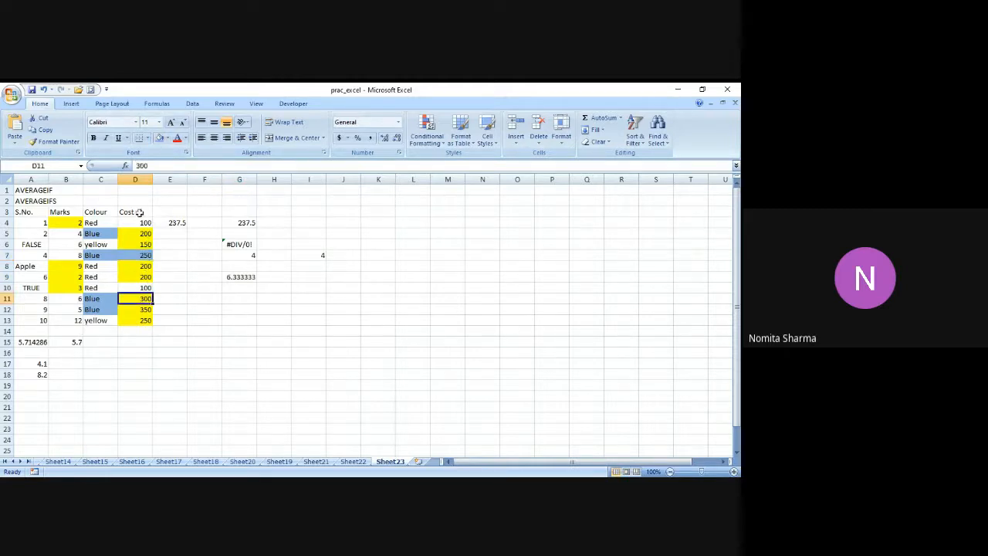
click(159, 139)
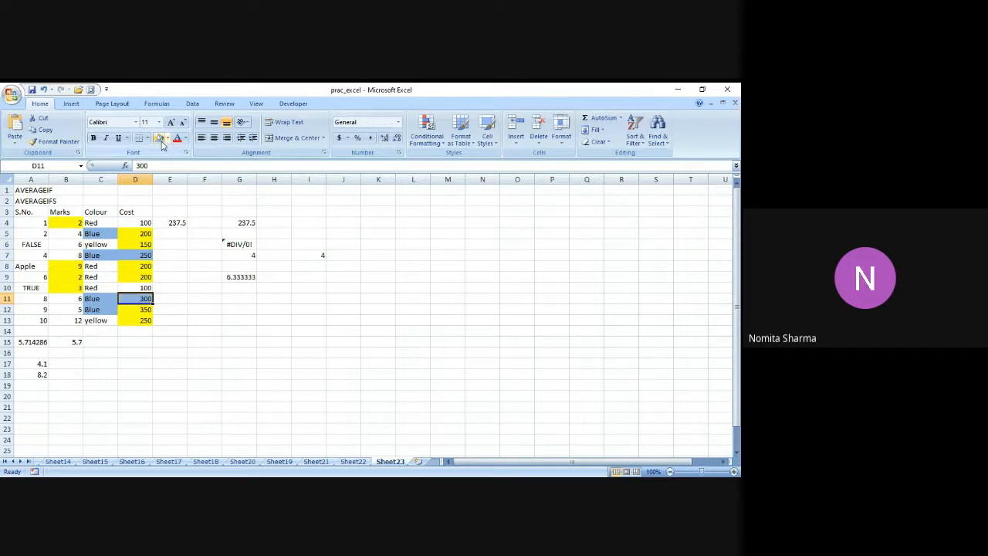
click(132, 310)
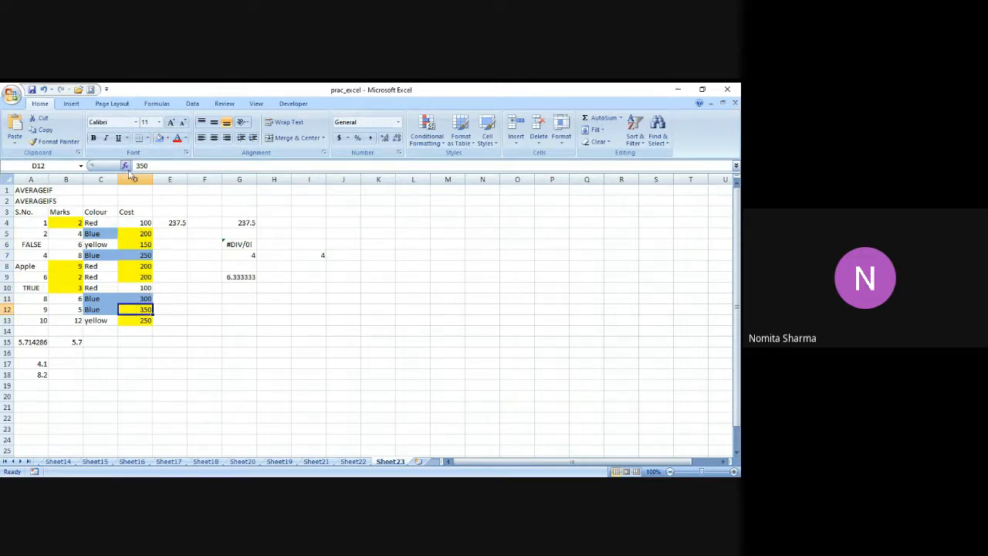
click(160, 140)
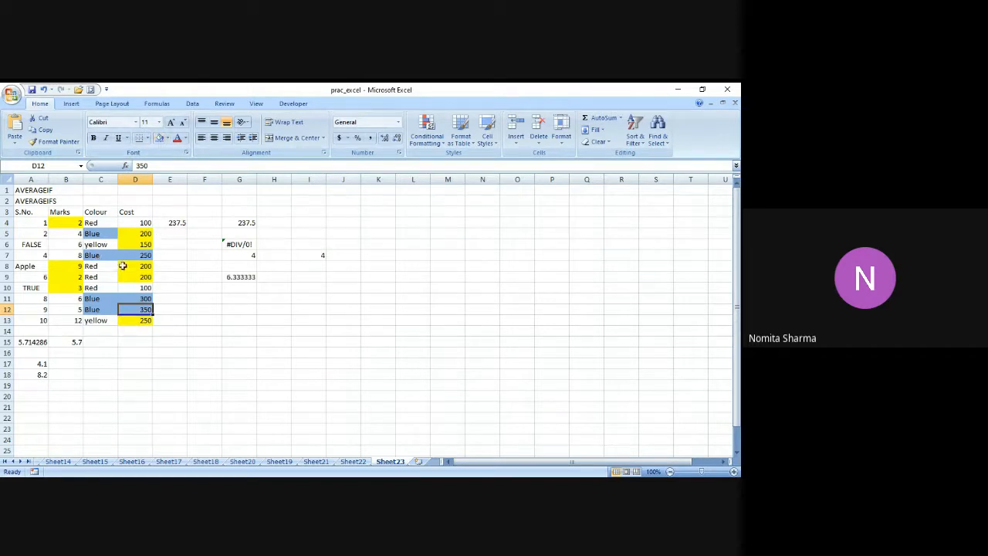
Enter =AVERAGE(250,300,350) in cell G10 and compare it with the AVERAGEIFS formula in G9.
click(237, 288)
text(=a)
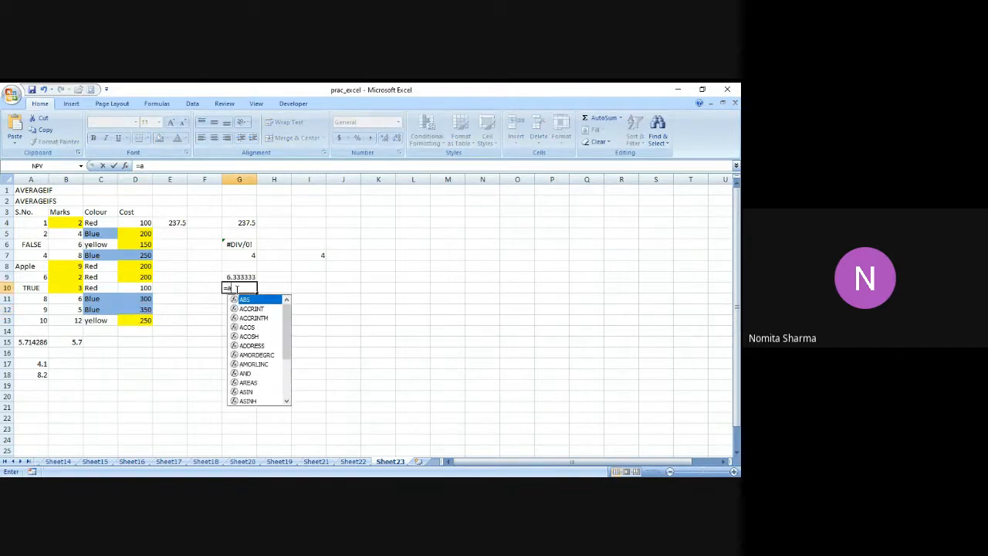
text(verage)
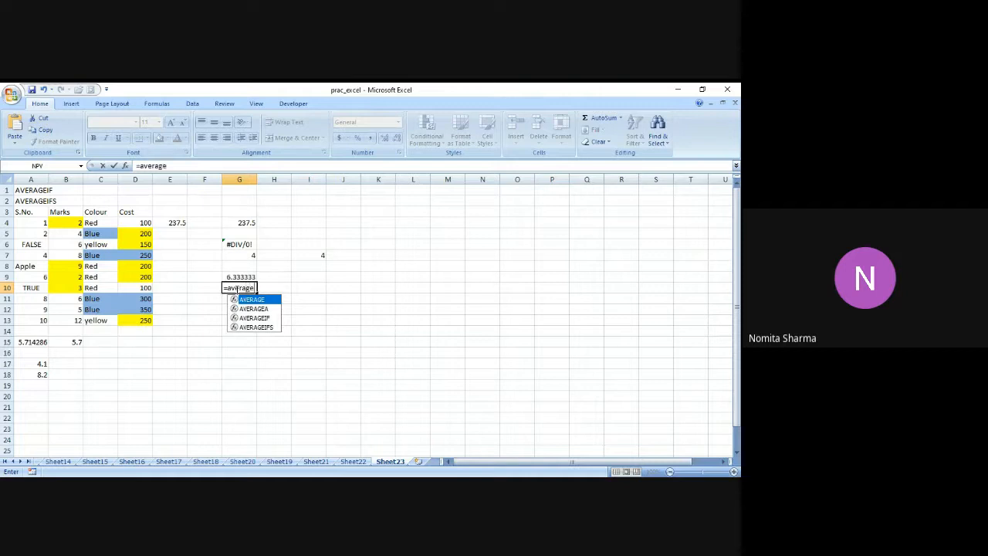
text(()
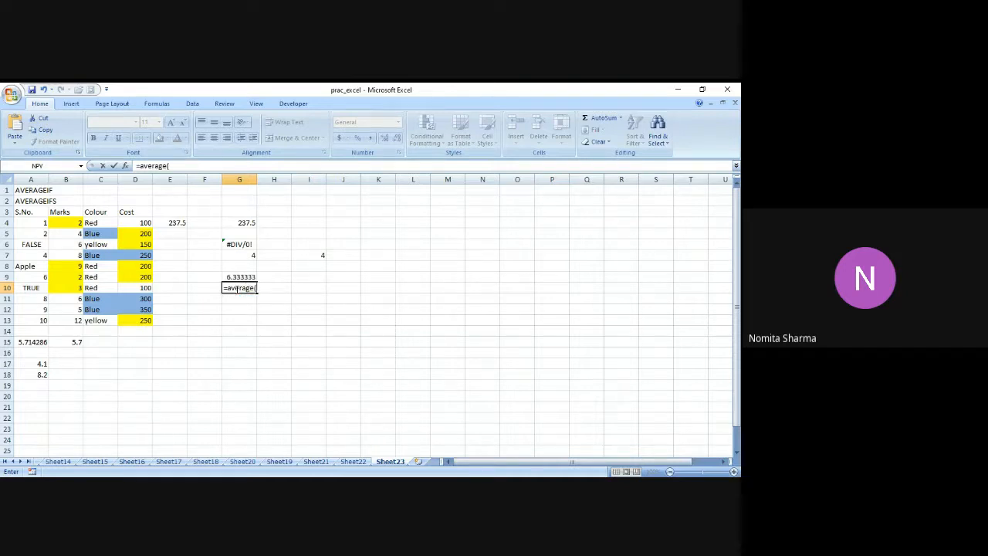
text(250,300,350))
key(Return)
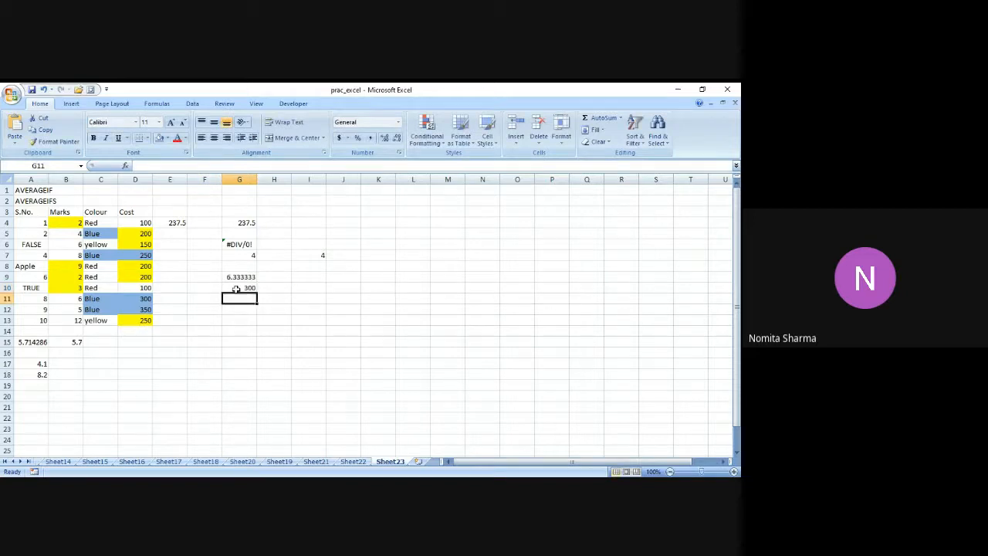
click(236, 288)
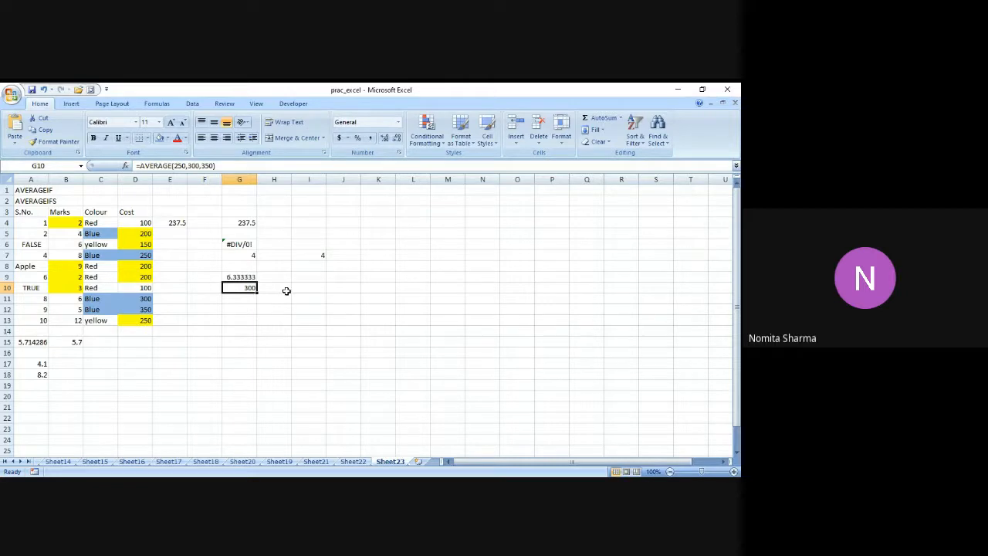
key(Up)
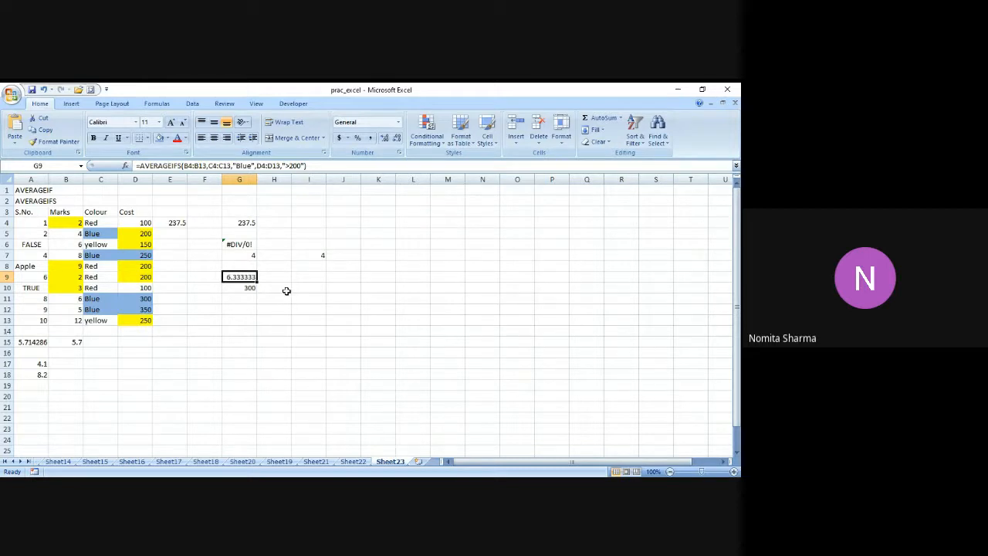
key(Down)
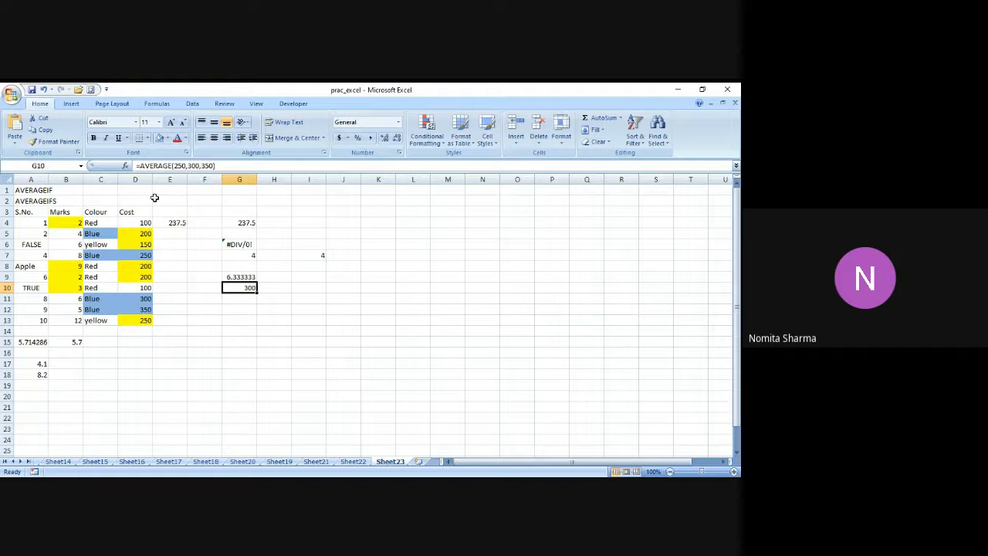
Fill the Marks cells B5, B7, B11 and B12 in the Blue rows with light blue.
click(74, 232)
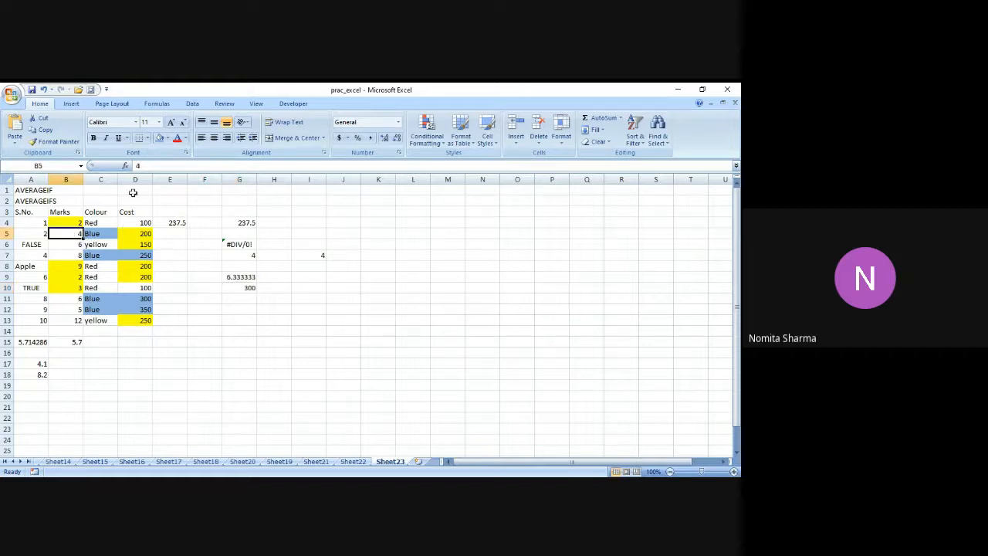
click(159, 137)
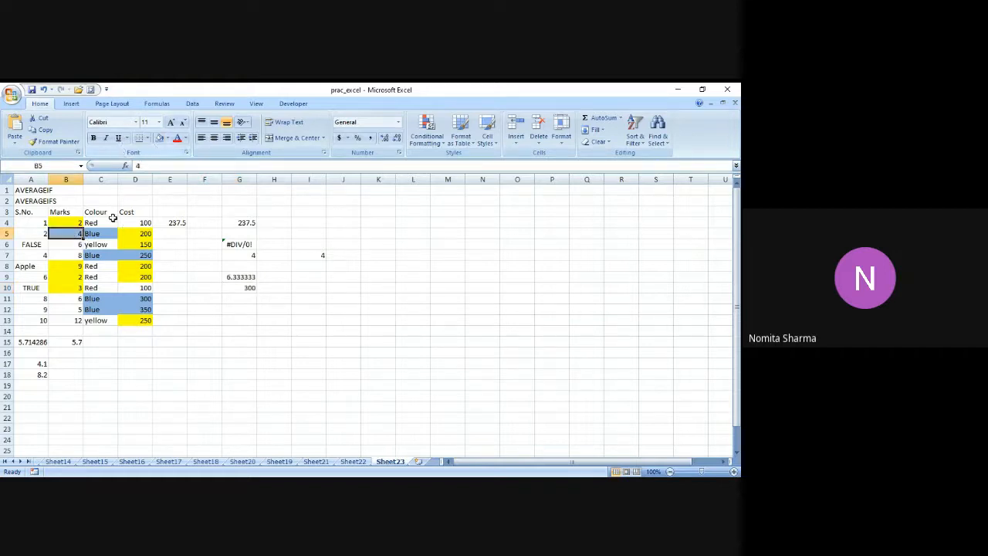
click(74, 255)
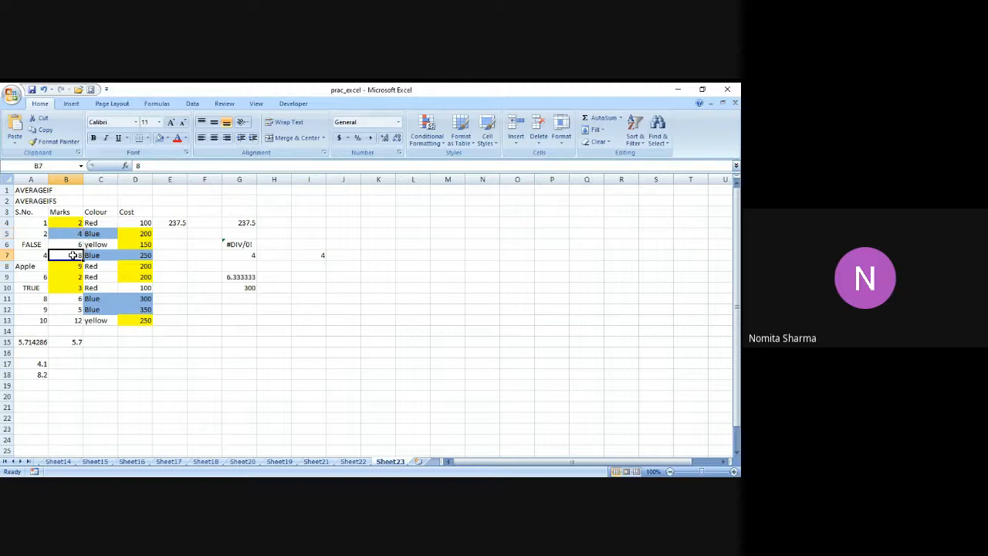
click(160, 137)
click(70, 298)
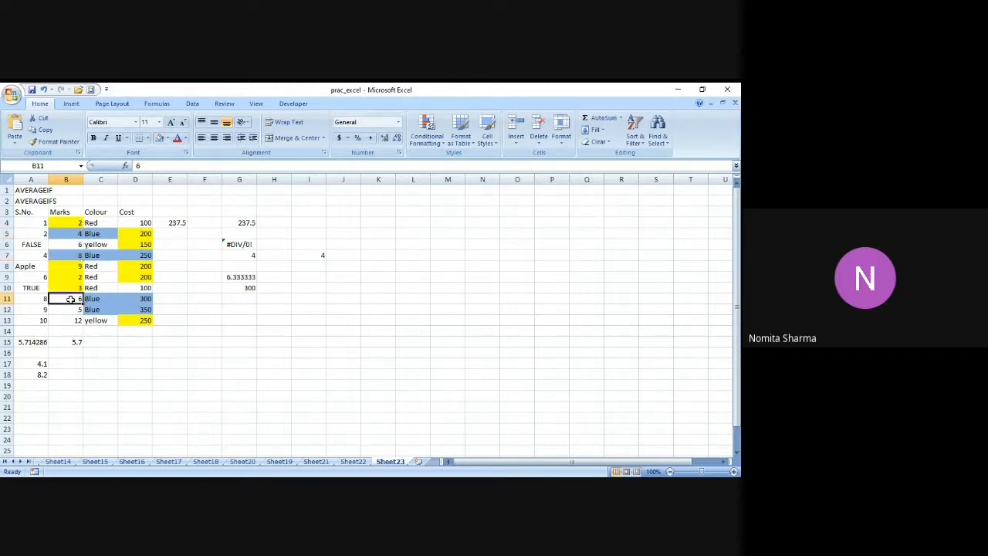
drag(70, 299, 70, 309)
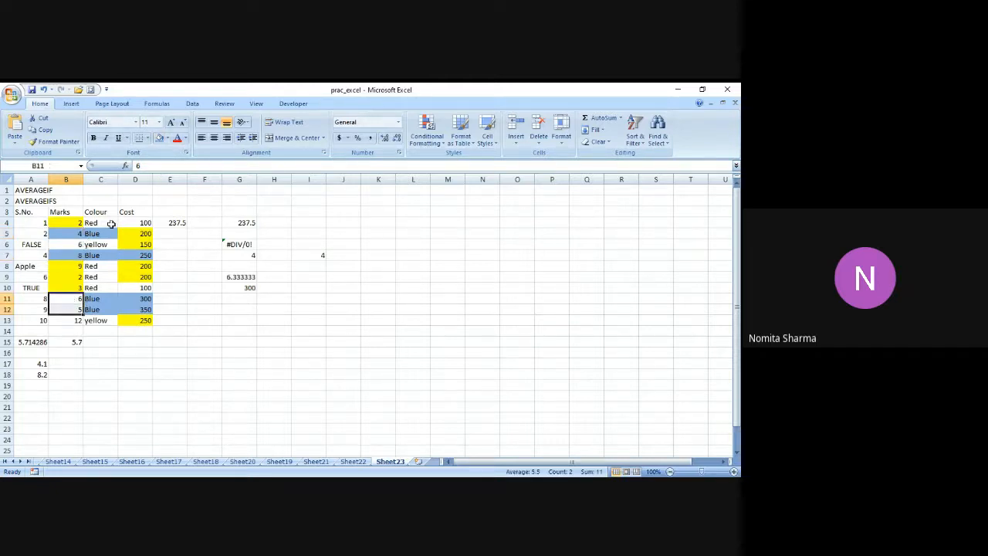
click(159, 138)
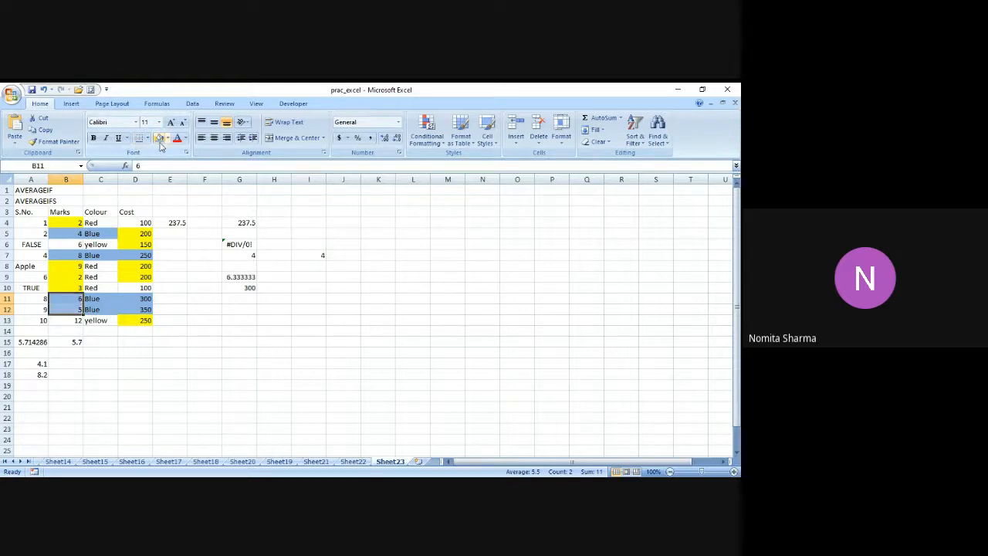
Replace the cost values in G10 with the Blue rows' marks so the formula reads =AVERAGE(4,8,6,5).
click(246, 286)
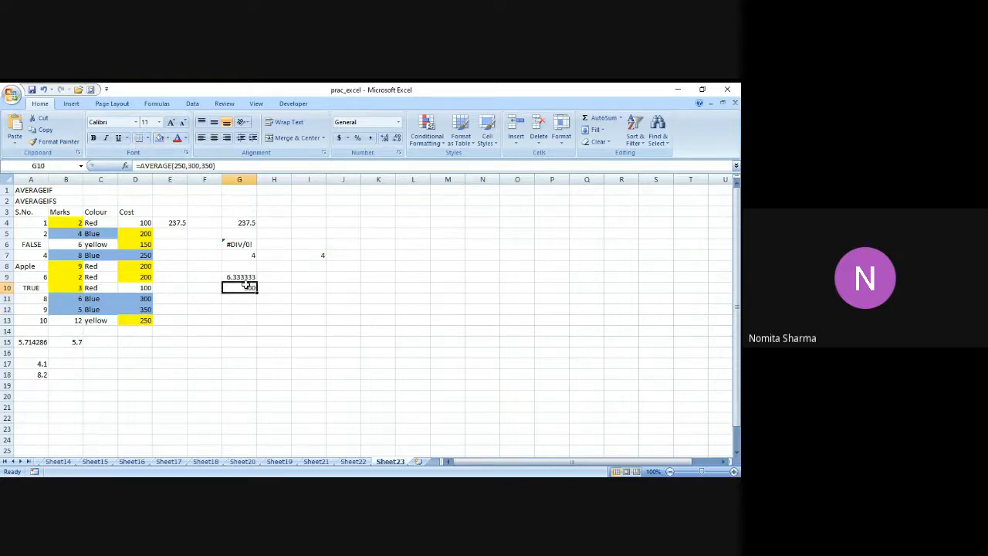
click(277, 165)
key(Left)
key(Left)
key(Left)
key(Left)
key(Left)
key(Left)
key(Left)
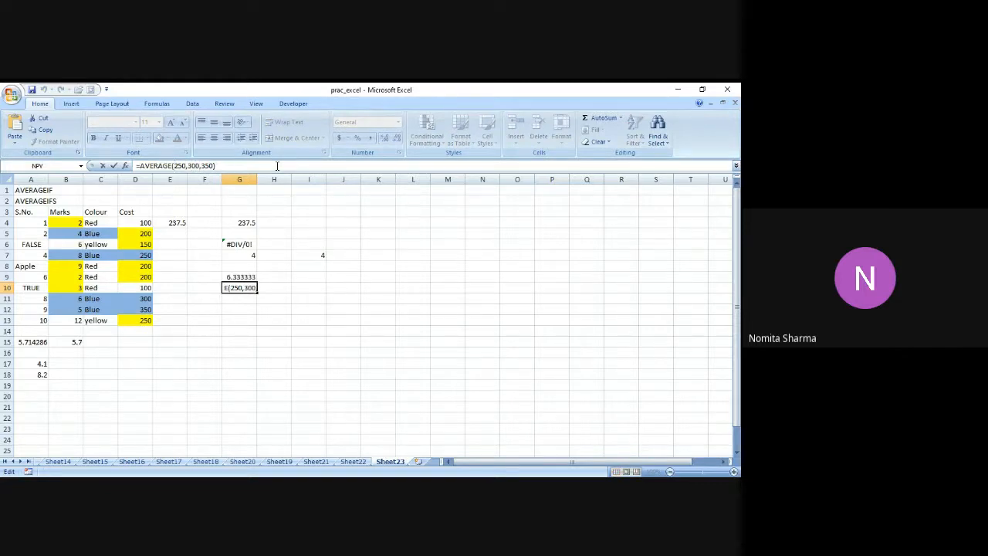
text(4,)
text(6)
key(BackSpace)
text(8,6,5)
key(Delete)
key(Delete)
key(Delete)
key(Delete)
key(Delete)
key(Delete)
key(Delete)
key(Delete)
key(Delete)
key(Delete)
key(Delete)
key(Return)
key(Up)
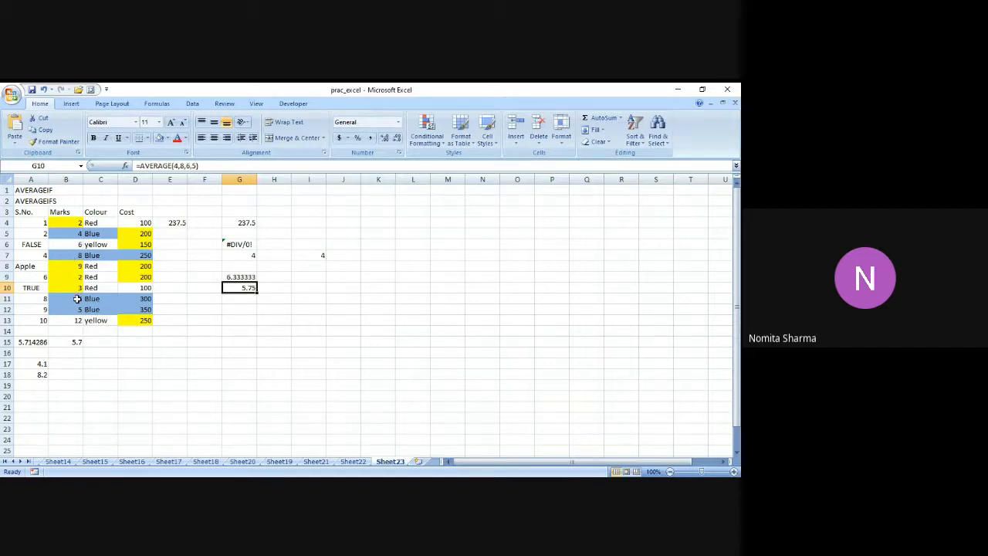
Recheck the AVERAGEIFS criteria in G9 and remove the 4 from G10, making the formula =AVERAGE(8,6,5).
click(238, 277)
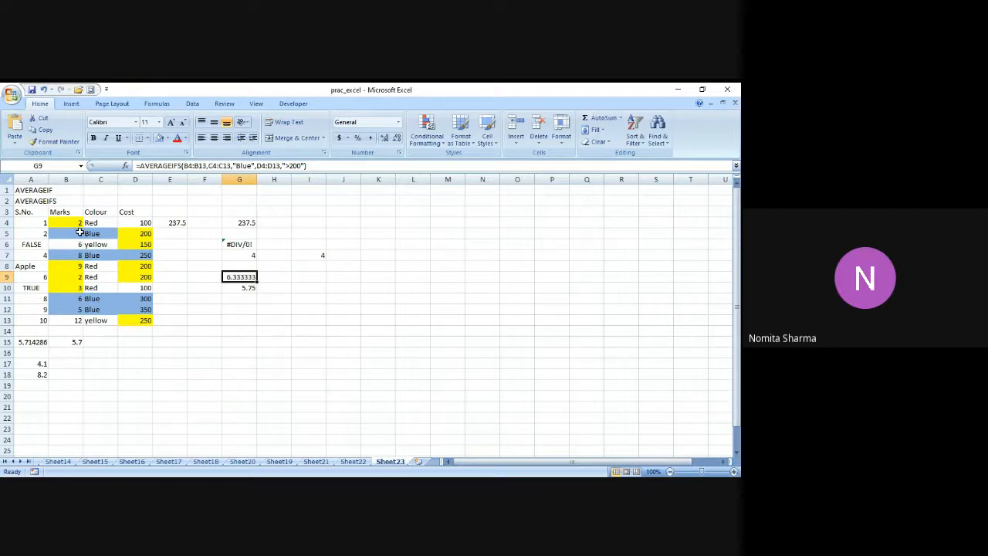
click(126, 254)
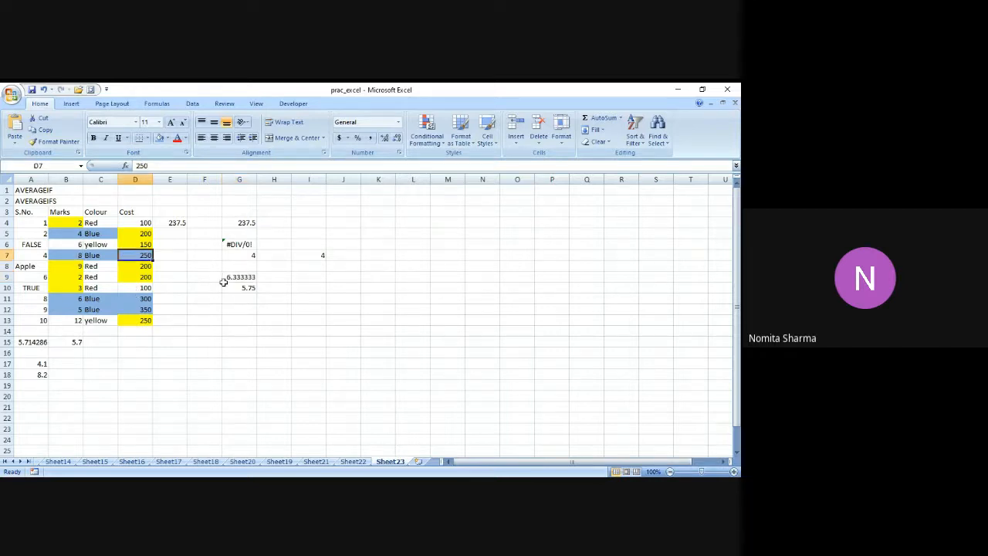
click(236, 288)
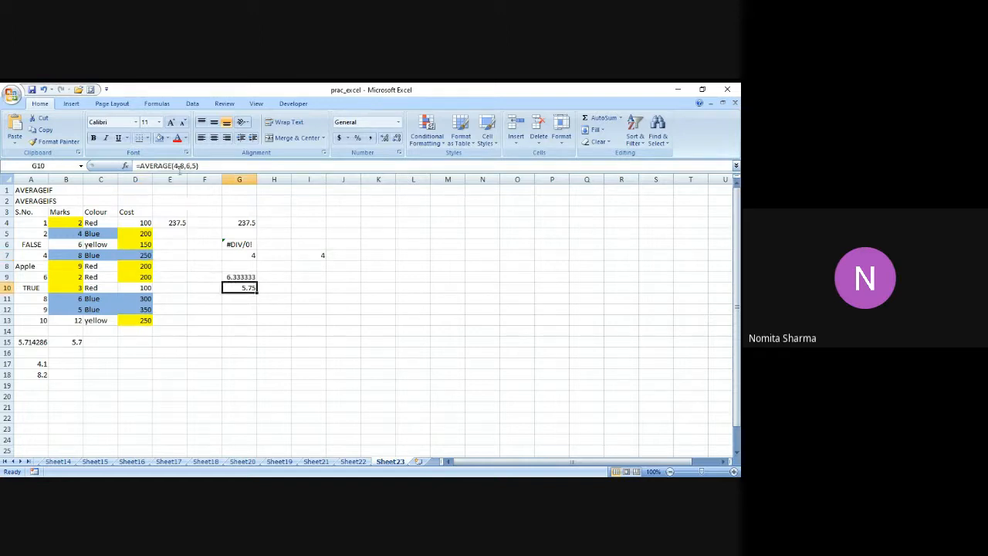
click(181, 167)
key(BackSpace)
key(BackSpace)
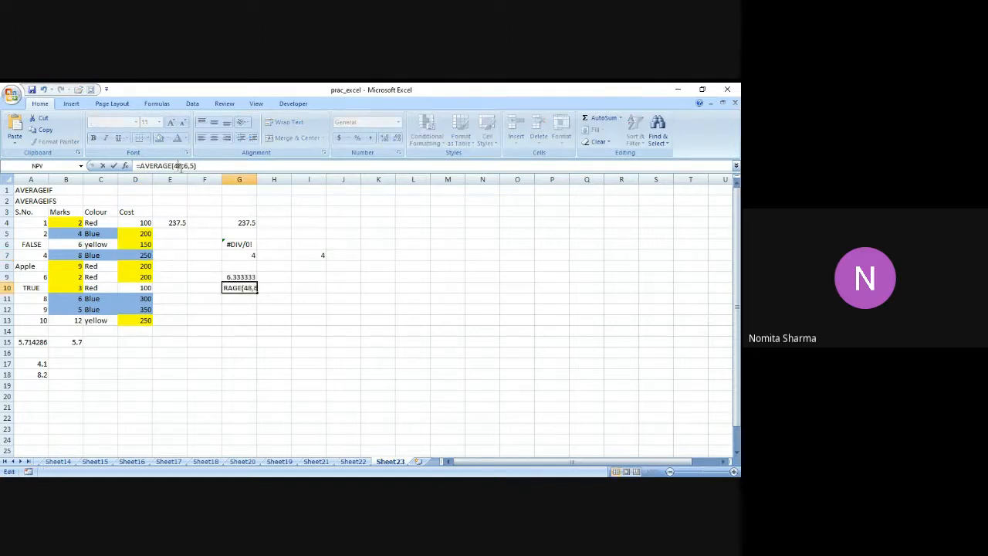
key(Return)
key(Up)
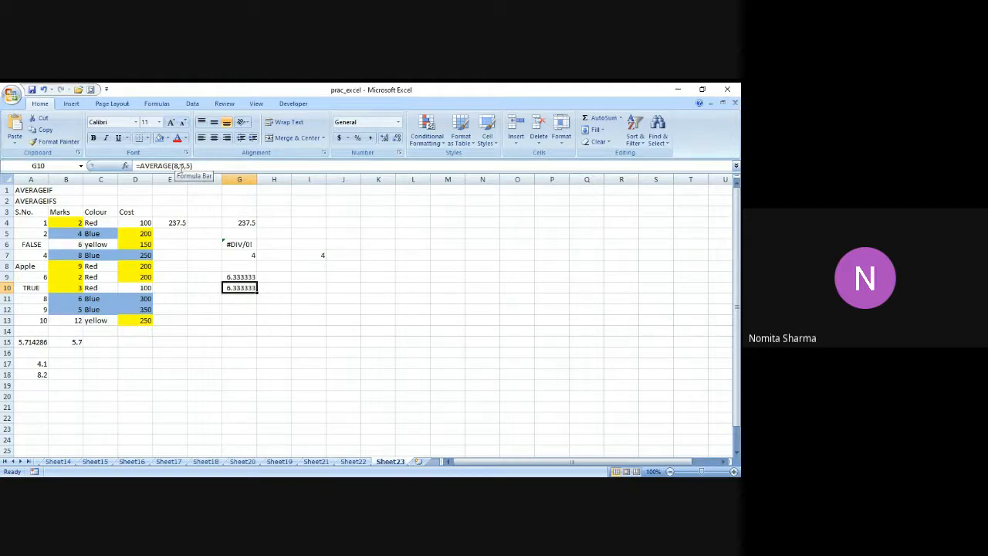
click(185, 332)
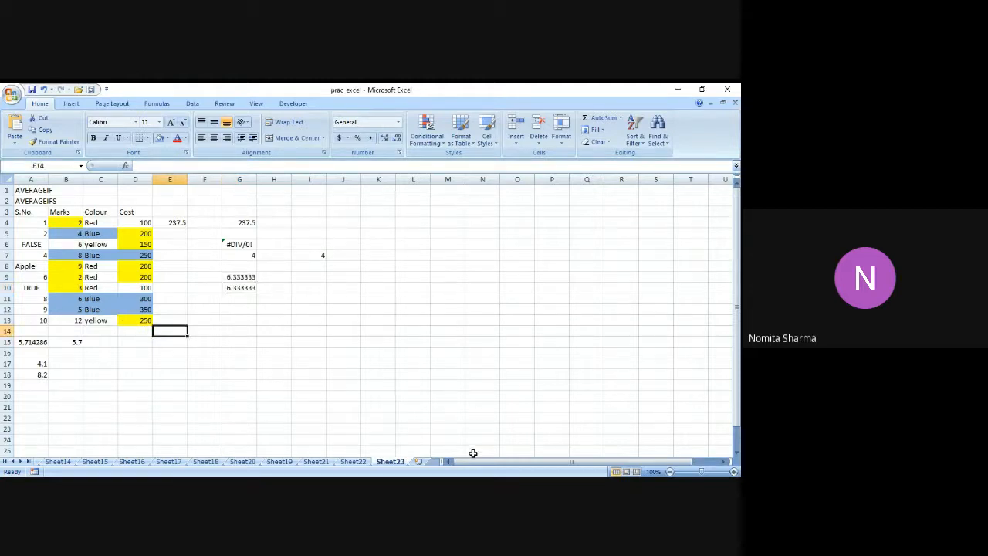
click(473, 486)
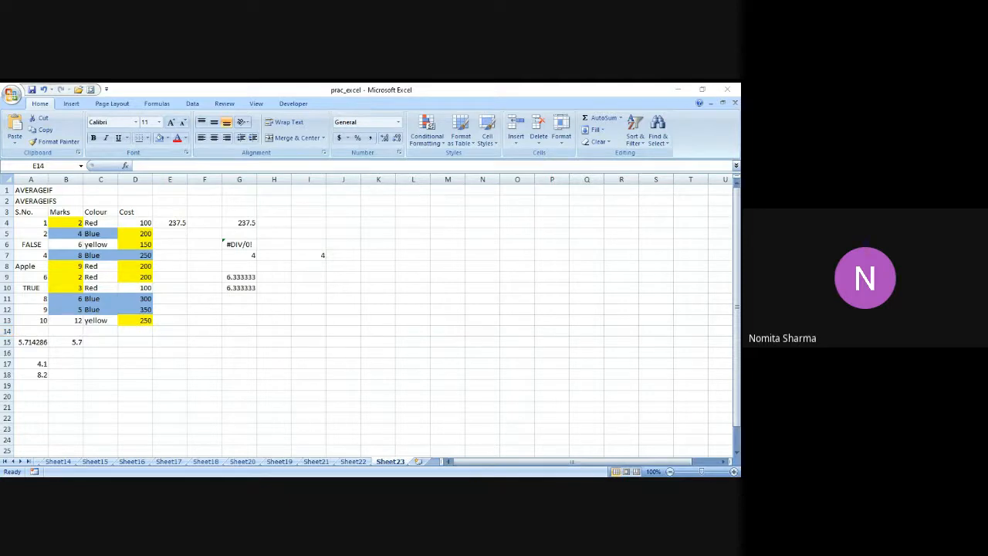